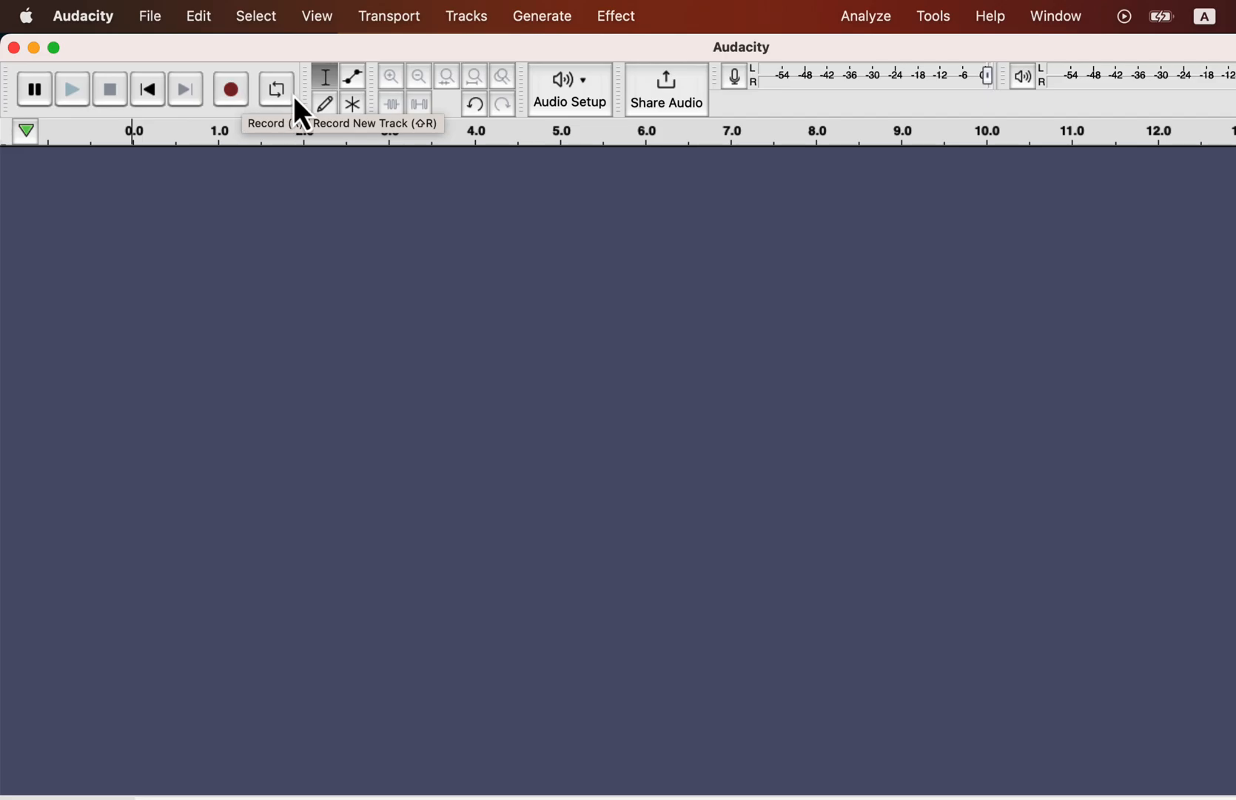
# Step: Check Audio Setup, then rescan audio devices from the Transport menu to detect the Scarlett 2i2
pyautogui.click(580, 100)
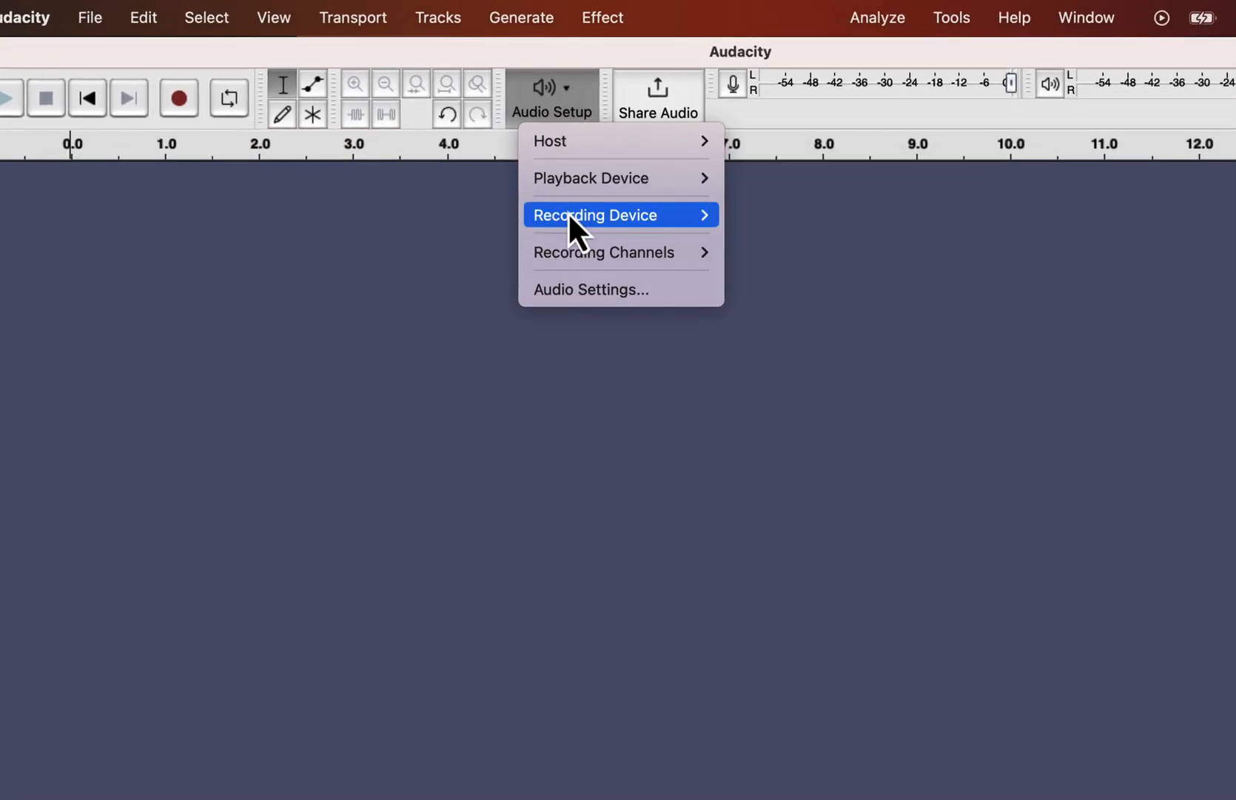
pyautogui.moveTo(596, 215)
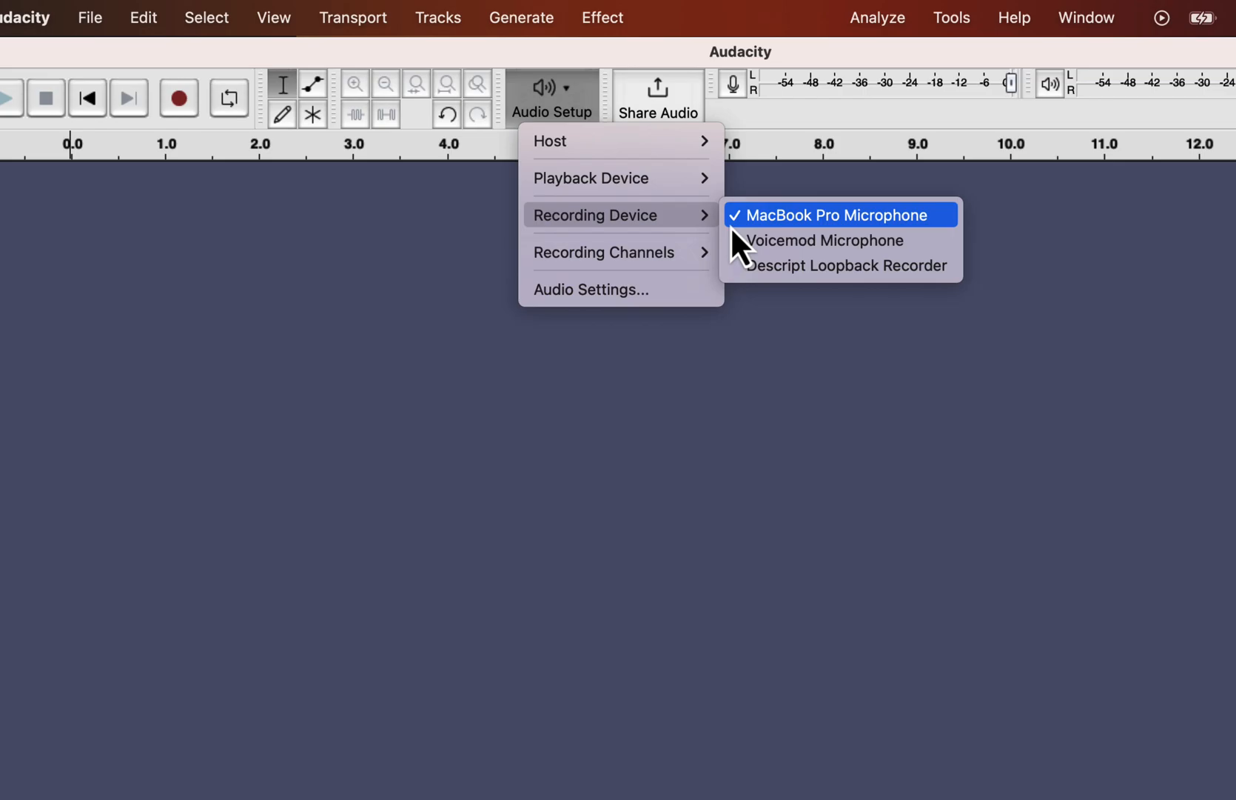
pyautogui.click(353, 24)
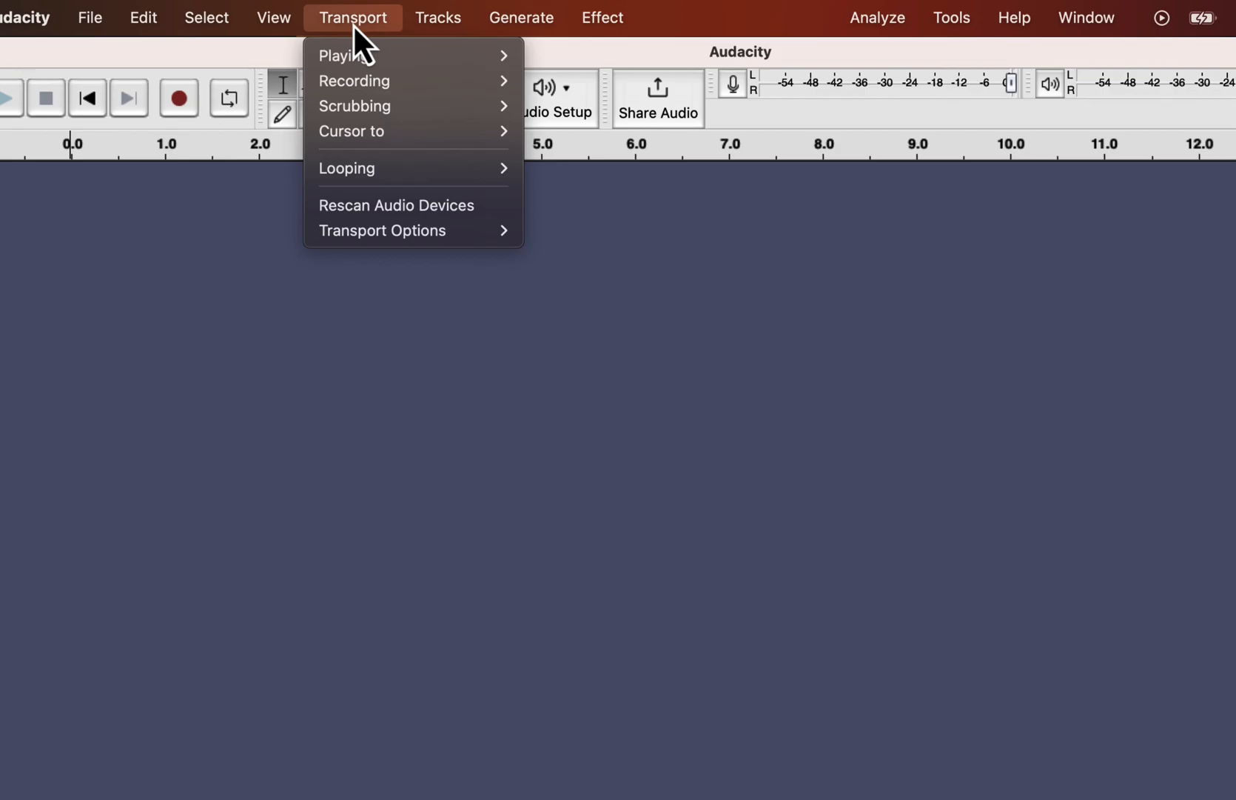
pyautogui.click(334, 210)
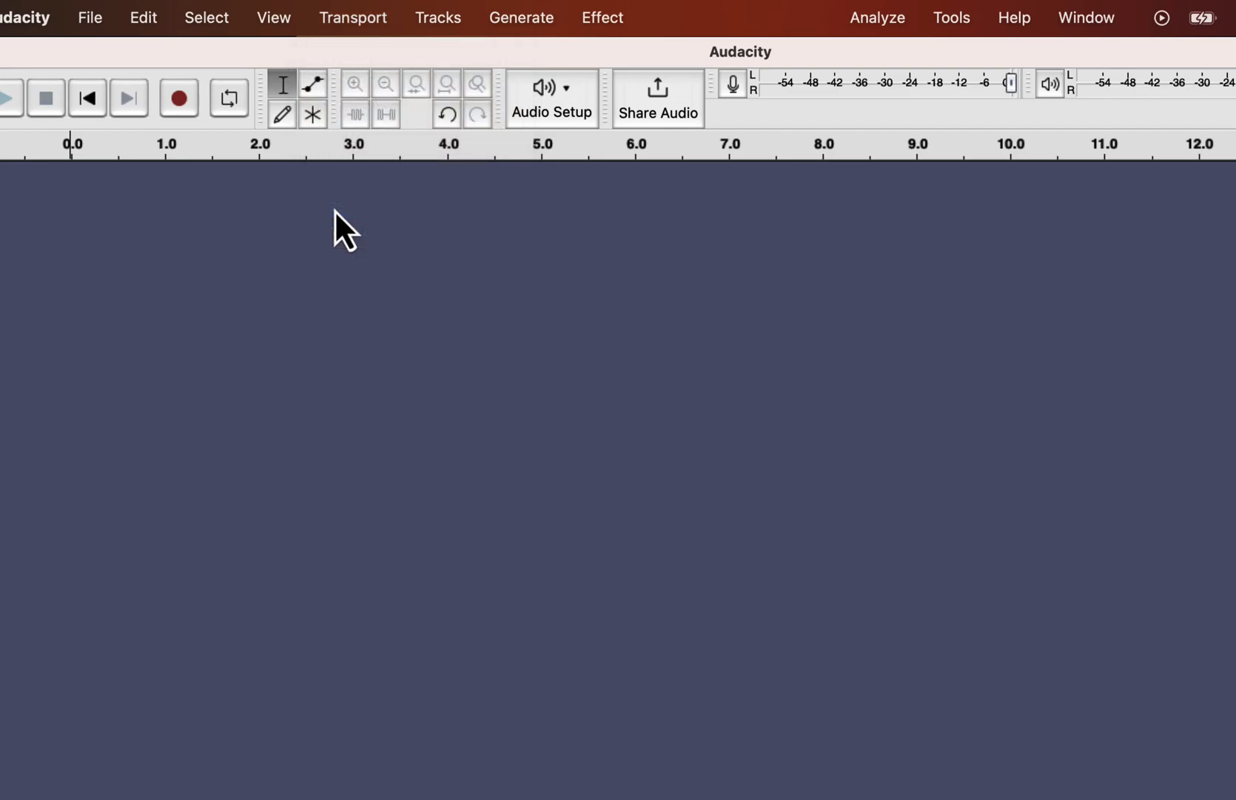
# Step: Reopen Audio Setup to see the Scarlett 2i2 USB listed among recording devices
pyautogui.click(555, 88)
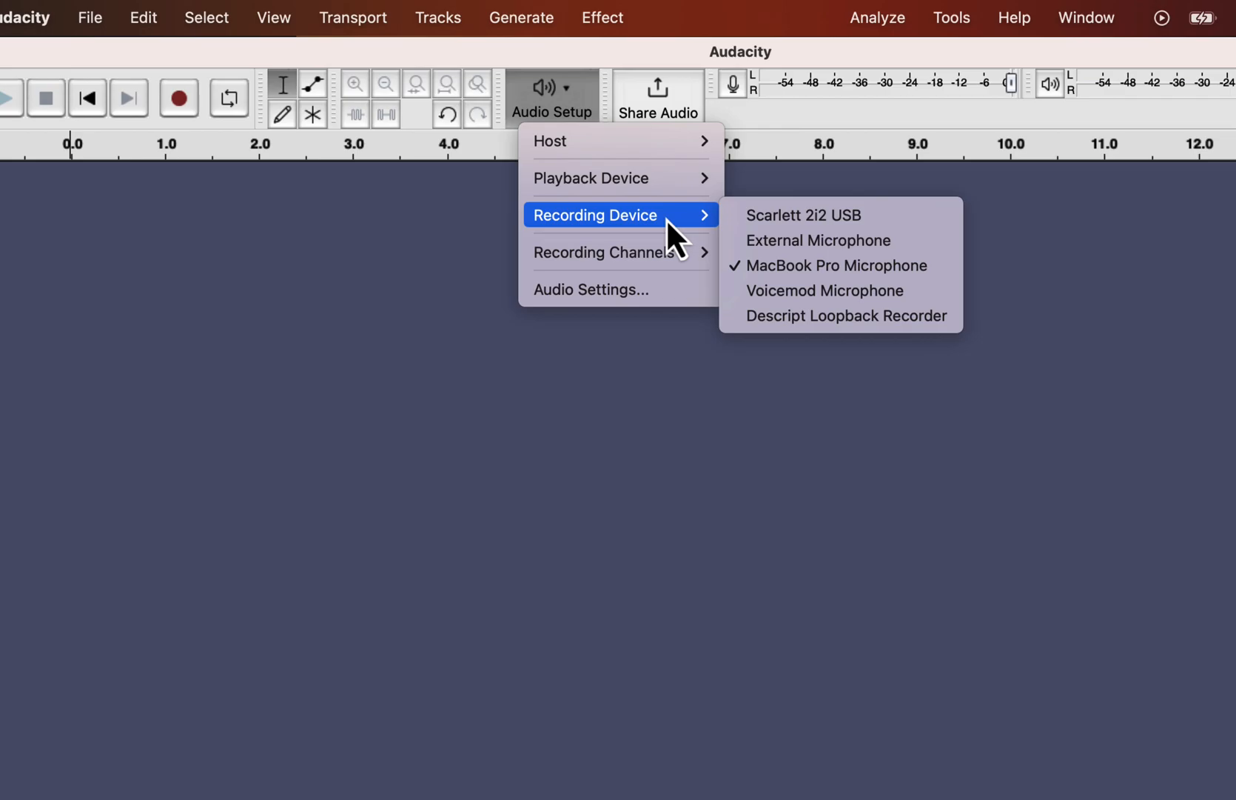
# Step: In Audio Settings, keep MacBook Pro Speakers for playback and record from Scarlett 2i2 USB in 1 (Mono)
pyautogui.click(616, 287)
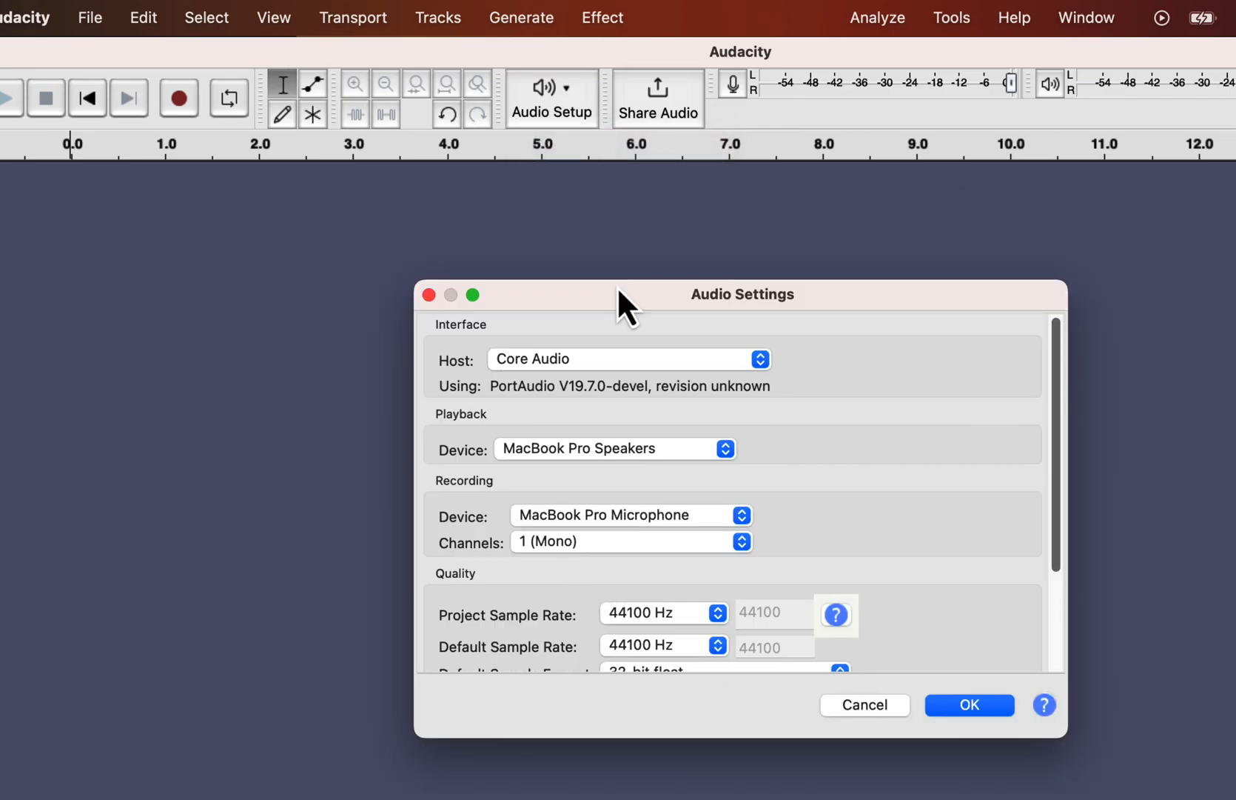
pyautogui.moveTo(618, 293); pyautogui.dragTo(622, 207)
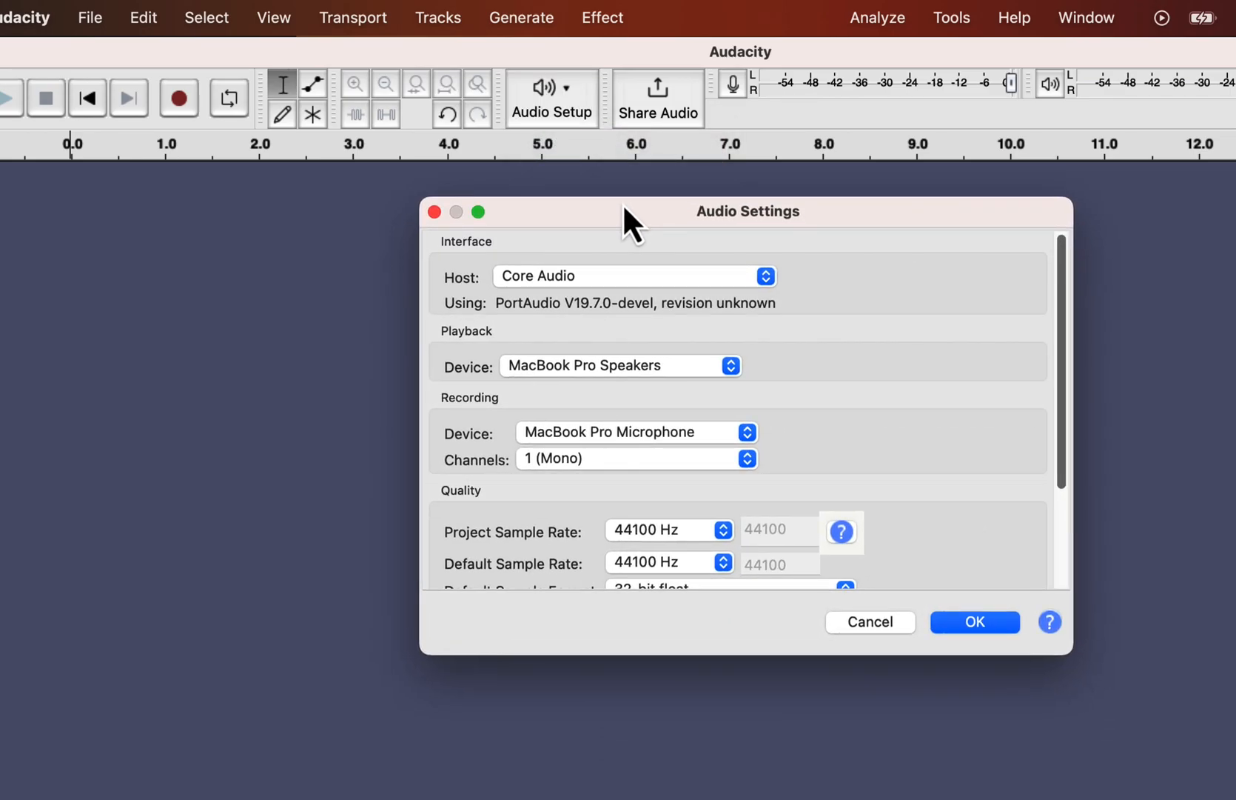
pyautogui.click(568, 364)
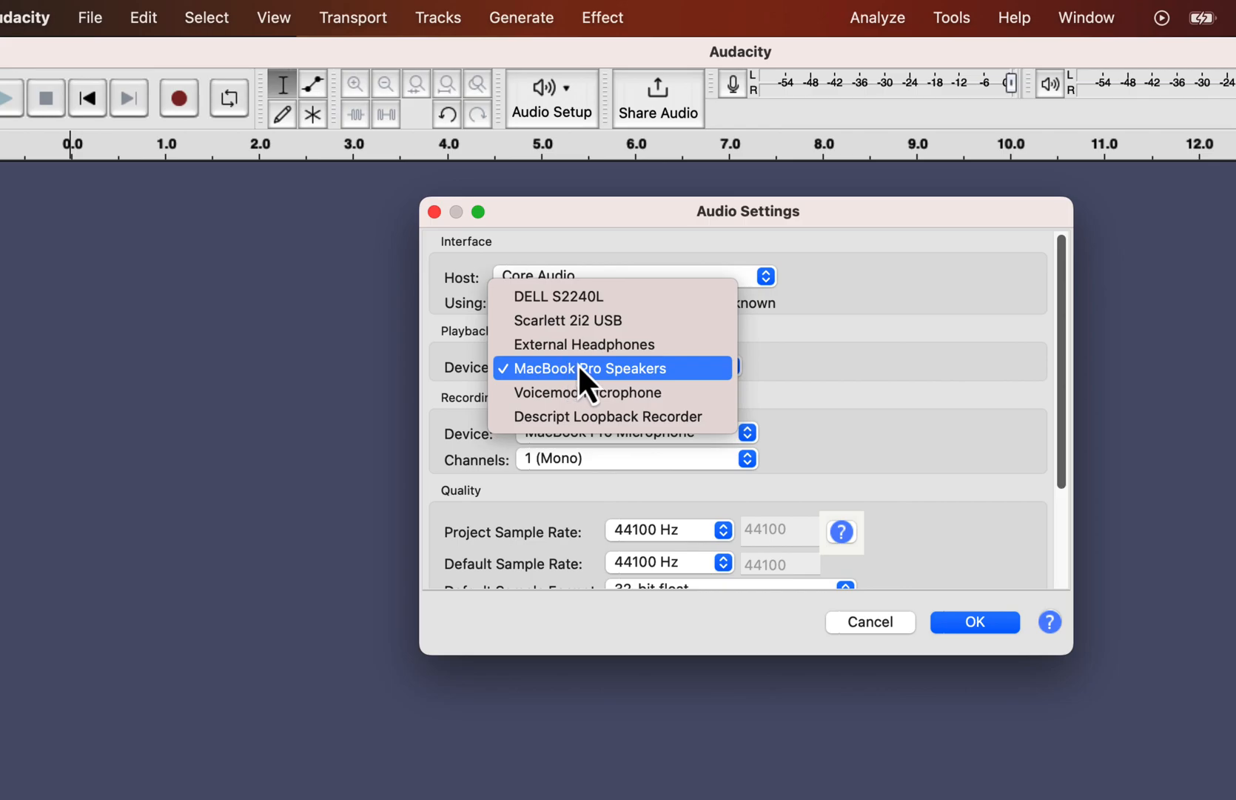
pyautogui.click(794, 379)
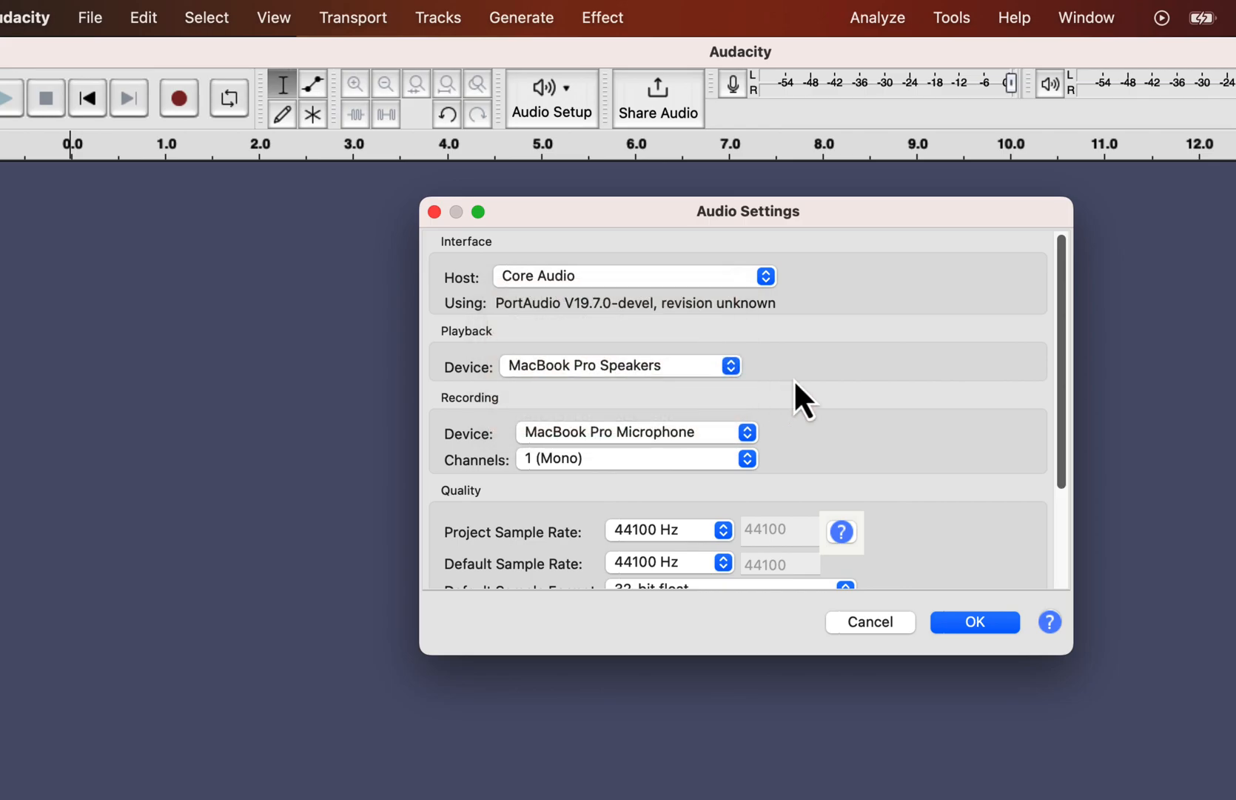
pyautogui.click(602, 432)
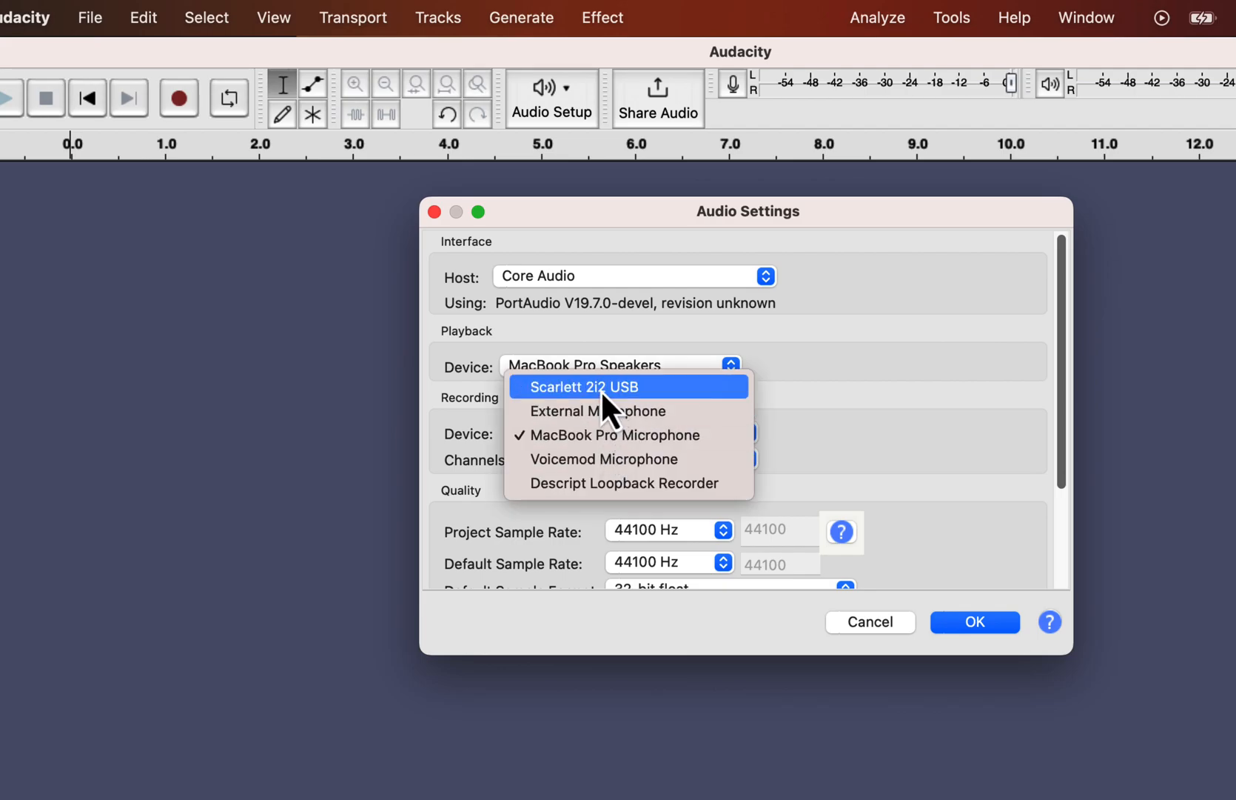
pyautogui.click(683, 389)
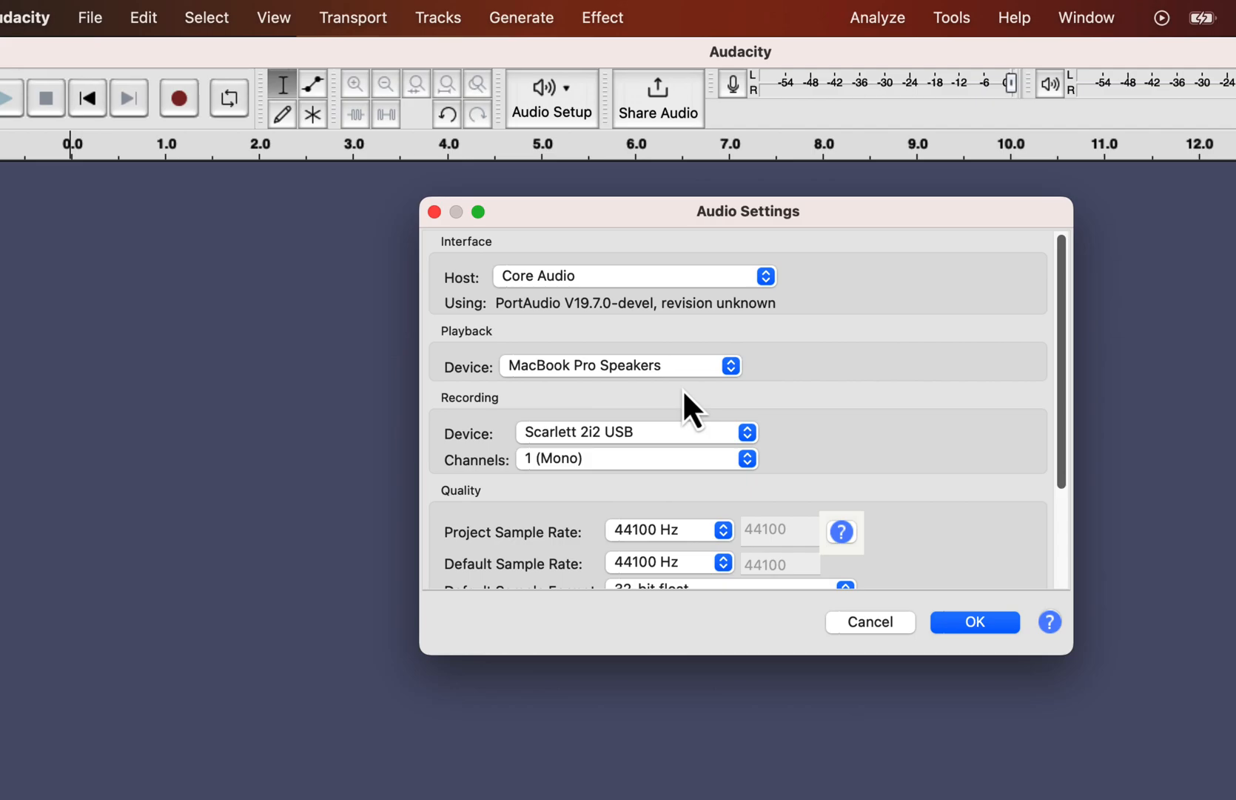
pyautogui.click(662, 460)
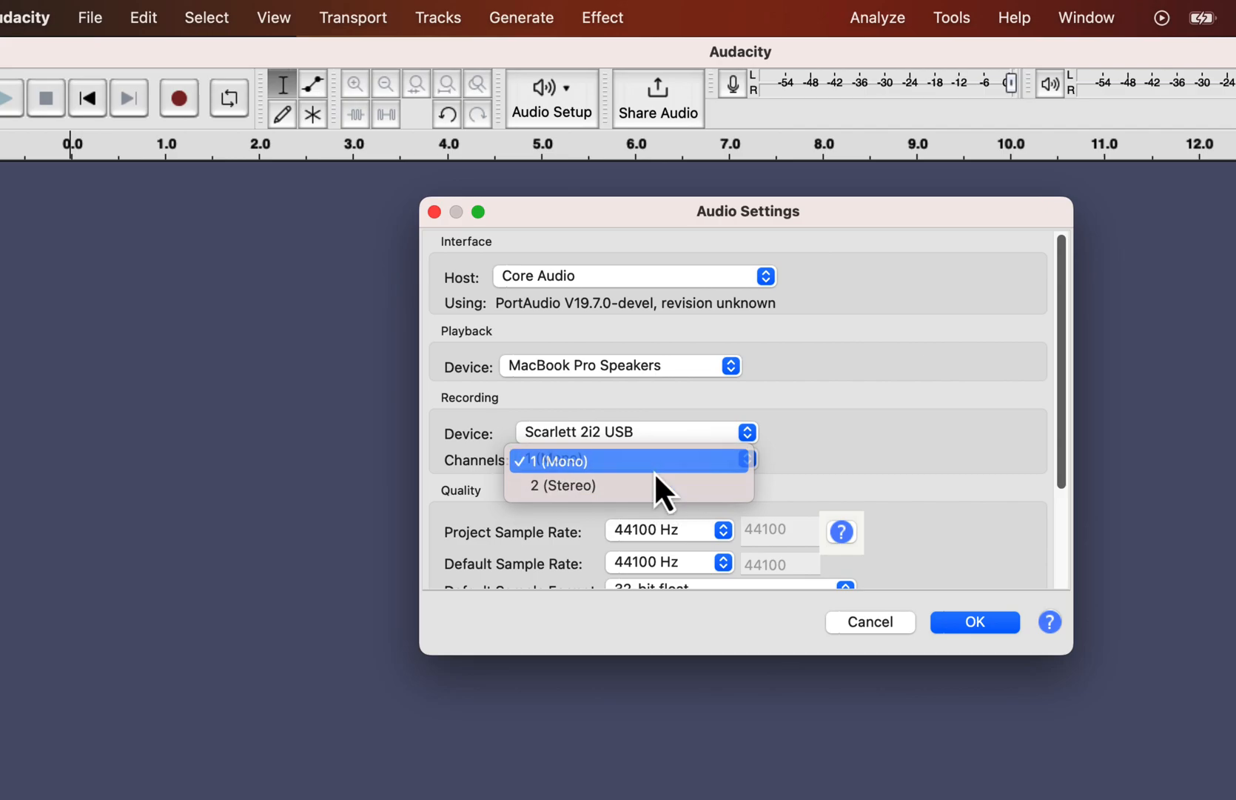
pyautogui.click(655, 464)
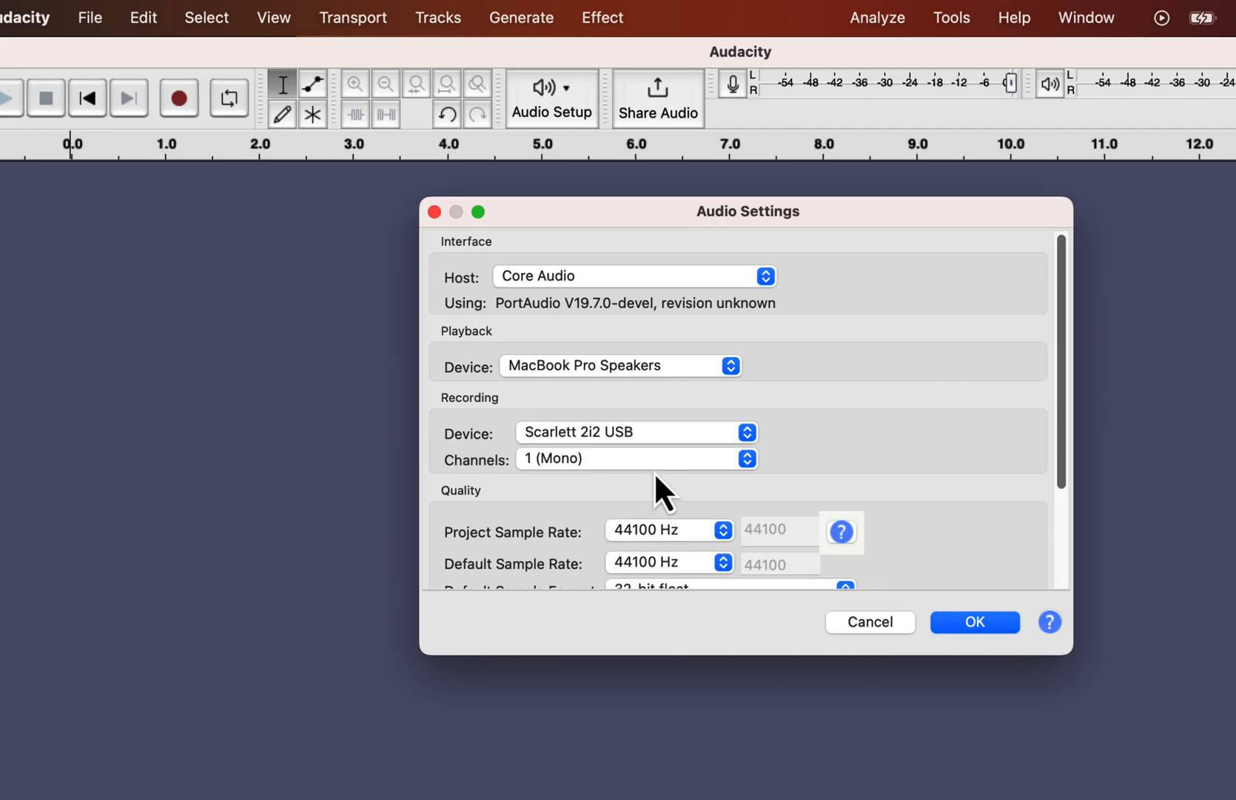
pyautogui.scroll(-3, 654, 471)
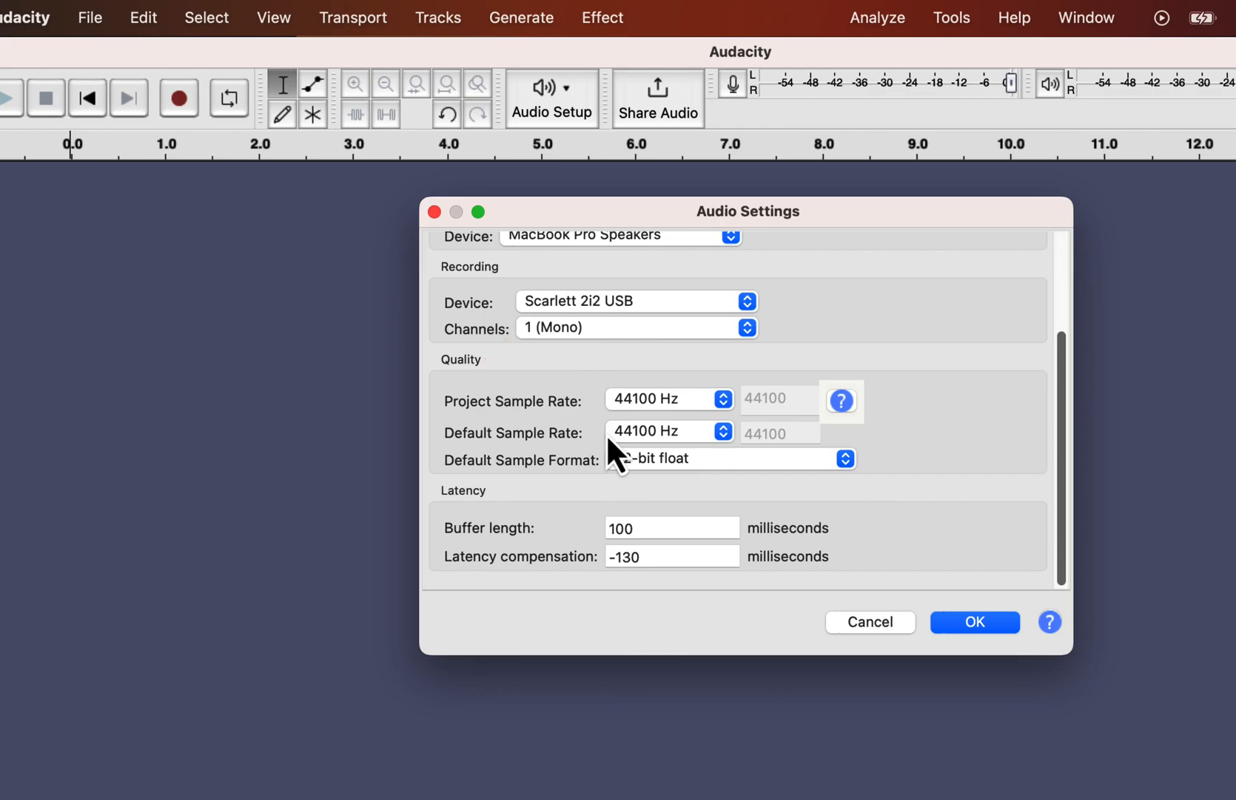
# Step: Show the Project Sample Rate choices under Quality, with 44100 Hz currently chosen
pyautogui.click(670, 408)
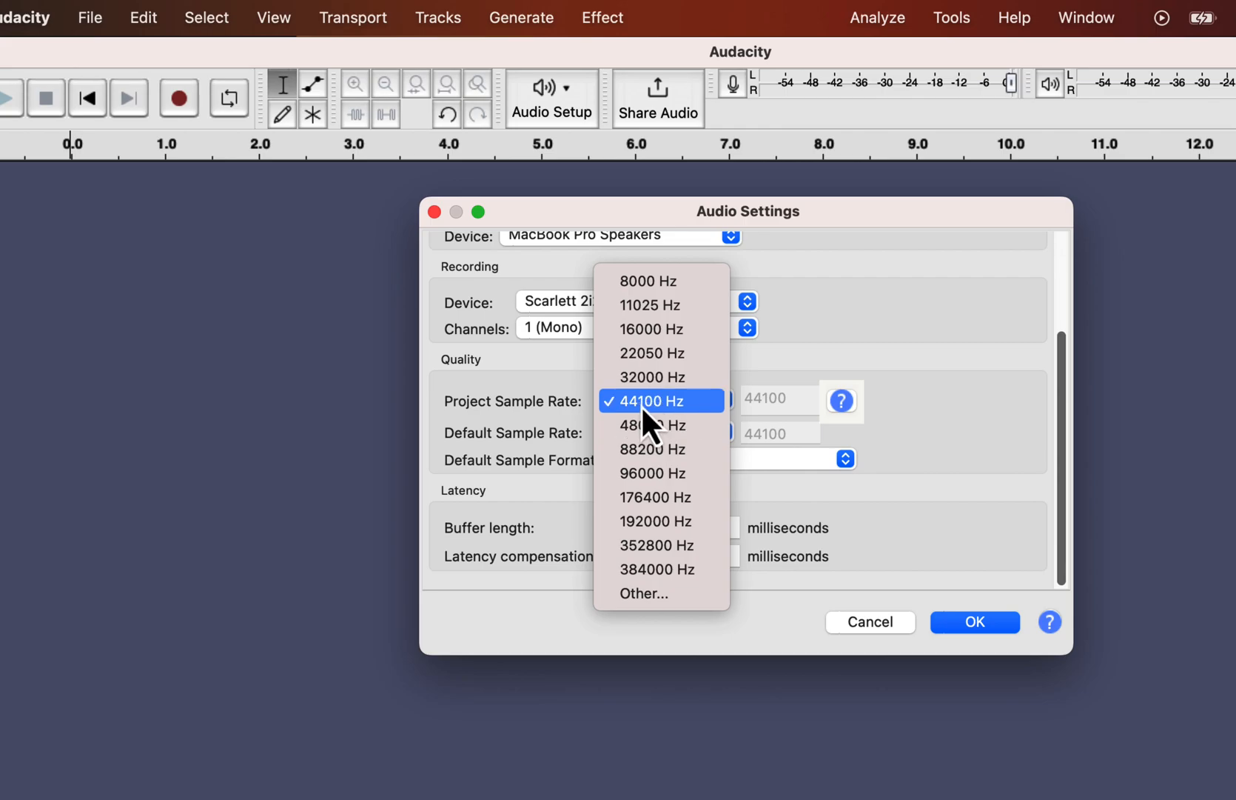
# Step: Keep 44100 Hz as the project sample rate
pyautogui.click(642, 400)
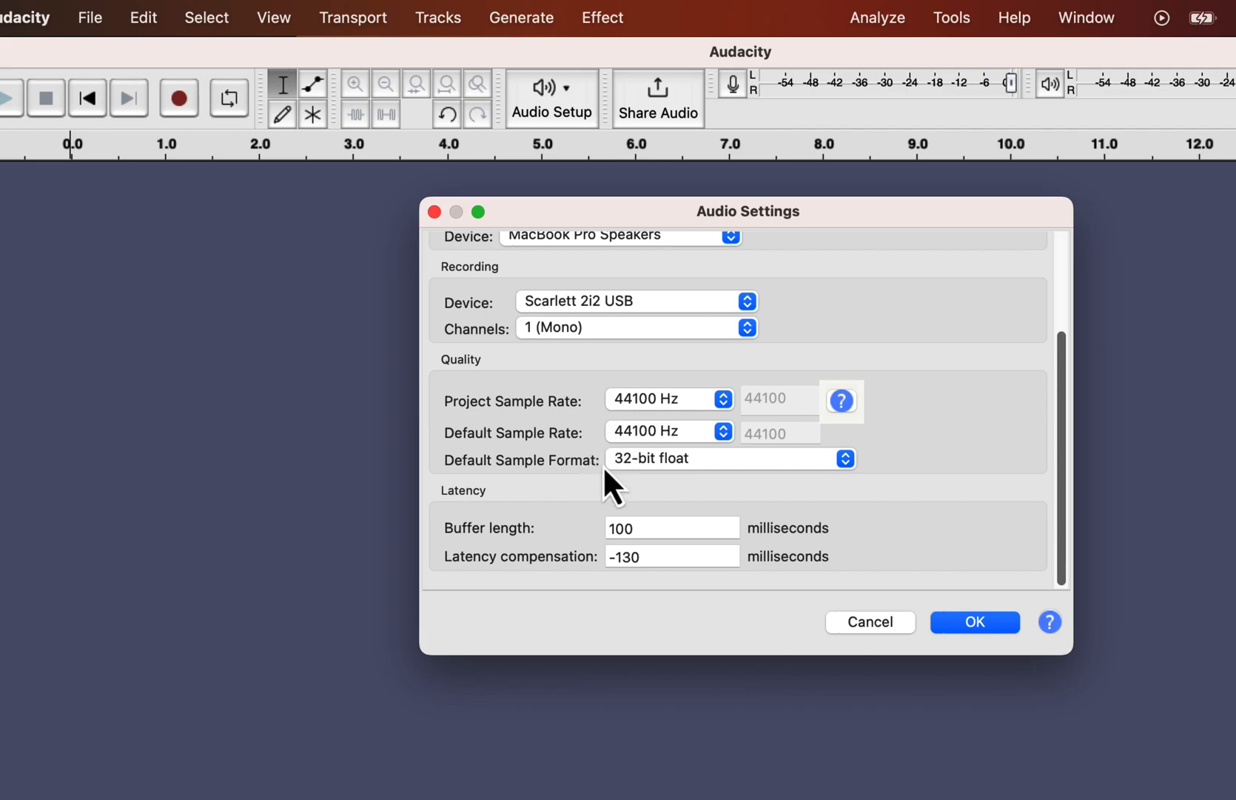
pyautogui.click(688, 460)
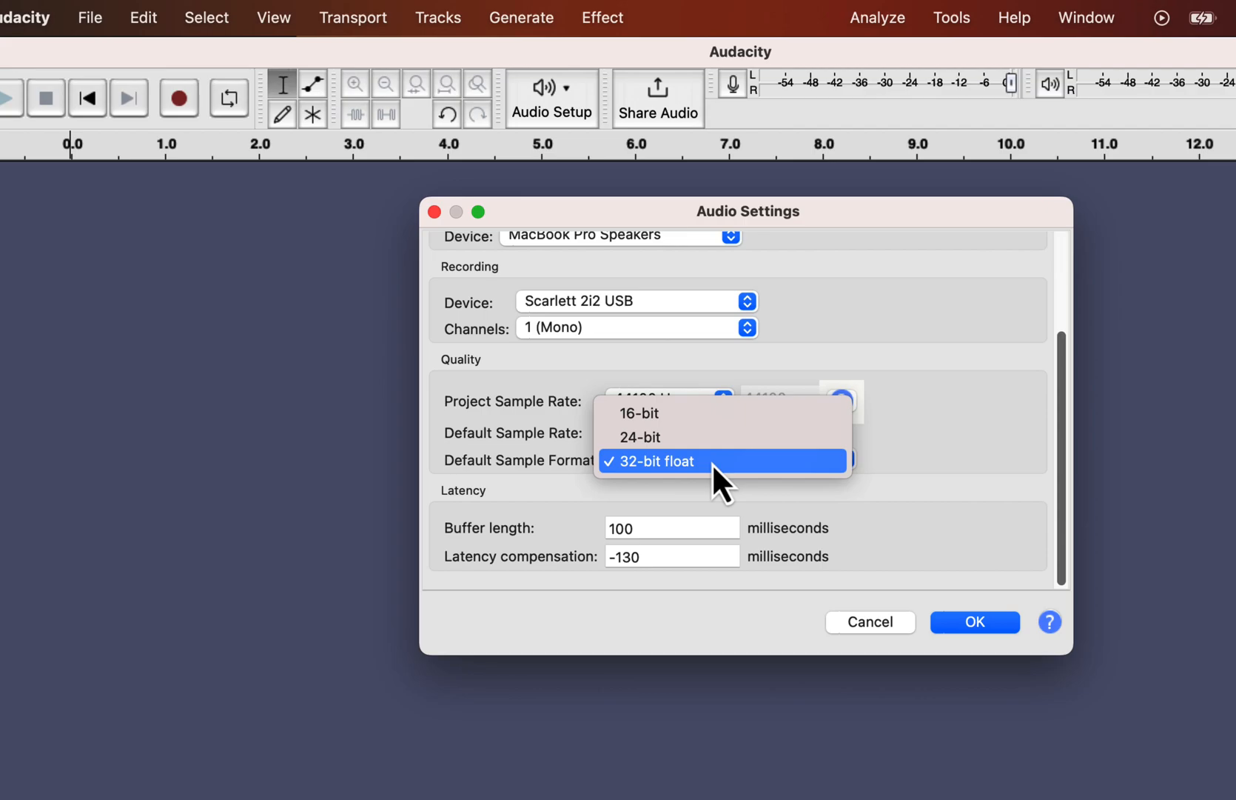
pyautogui.click(669, 442)
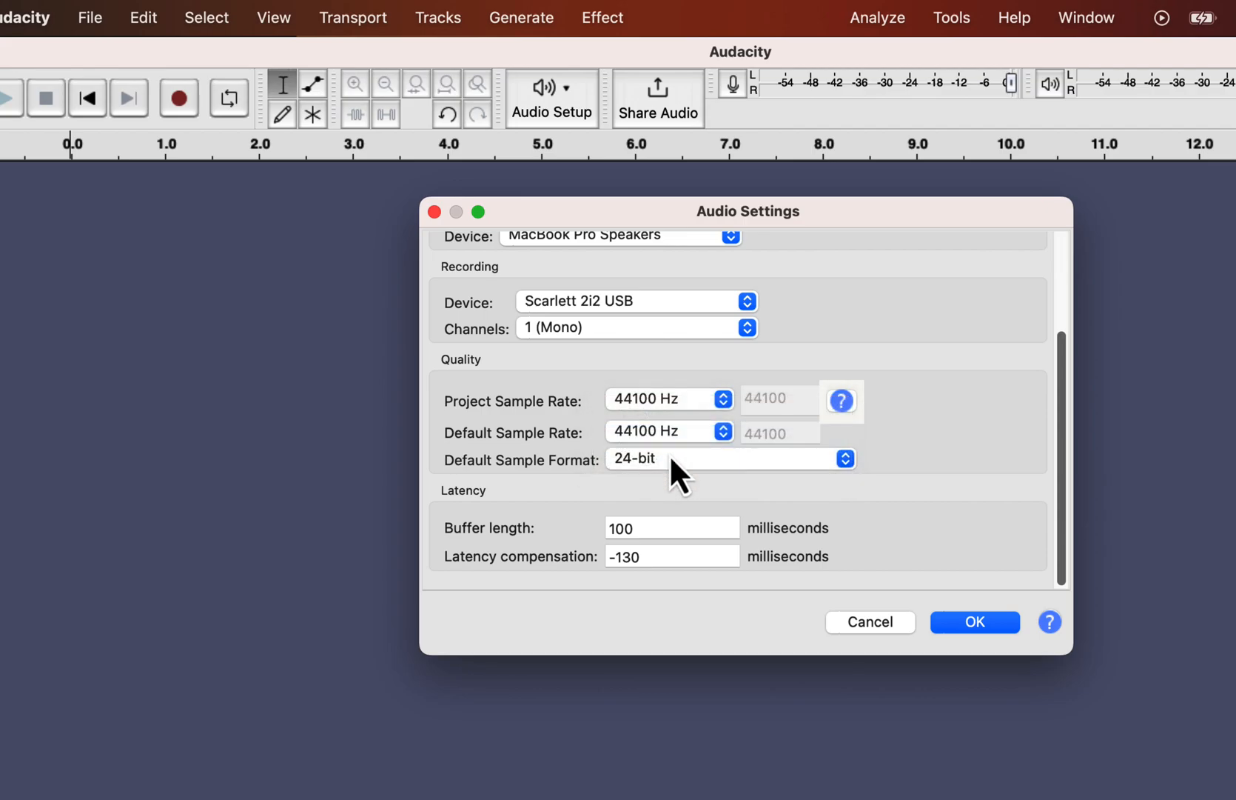
pyautogui.click(661, 439)
pyautogui.click(655, 458)
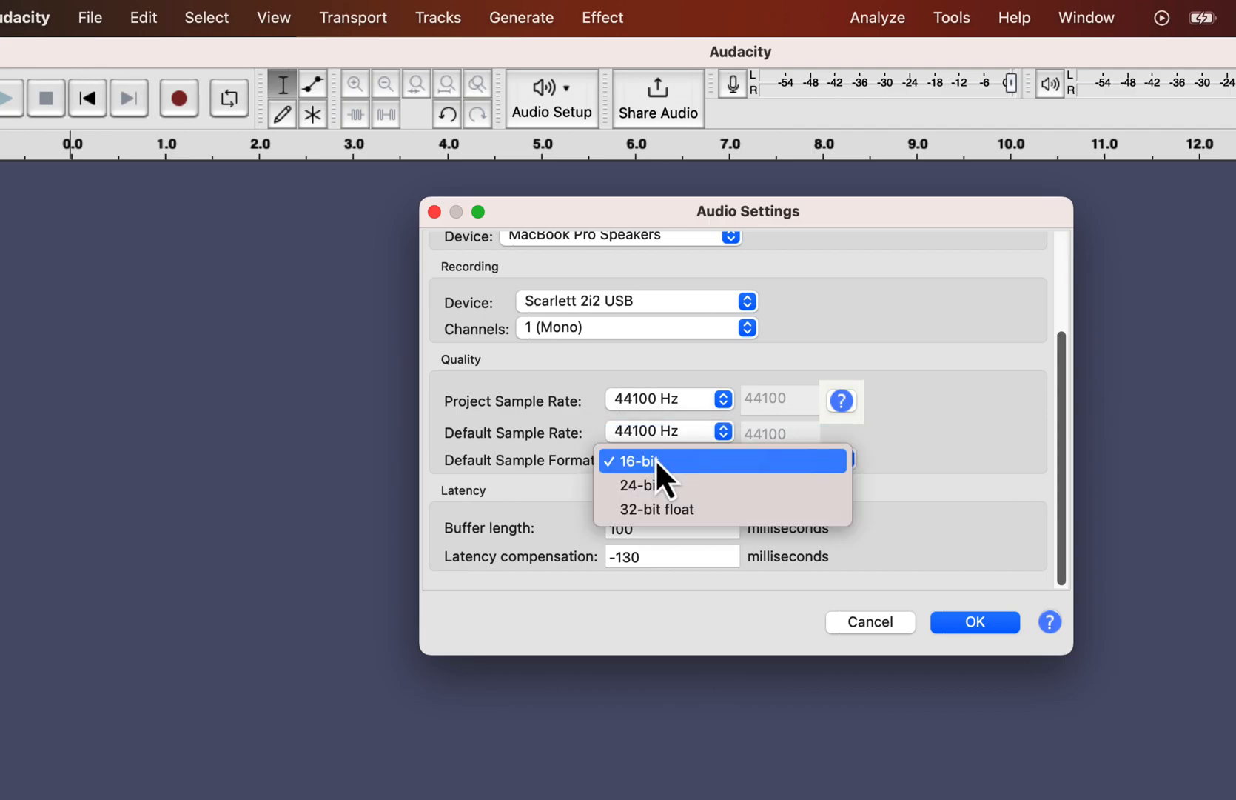
pyautogui.click(668, 509)
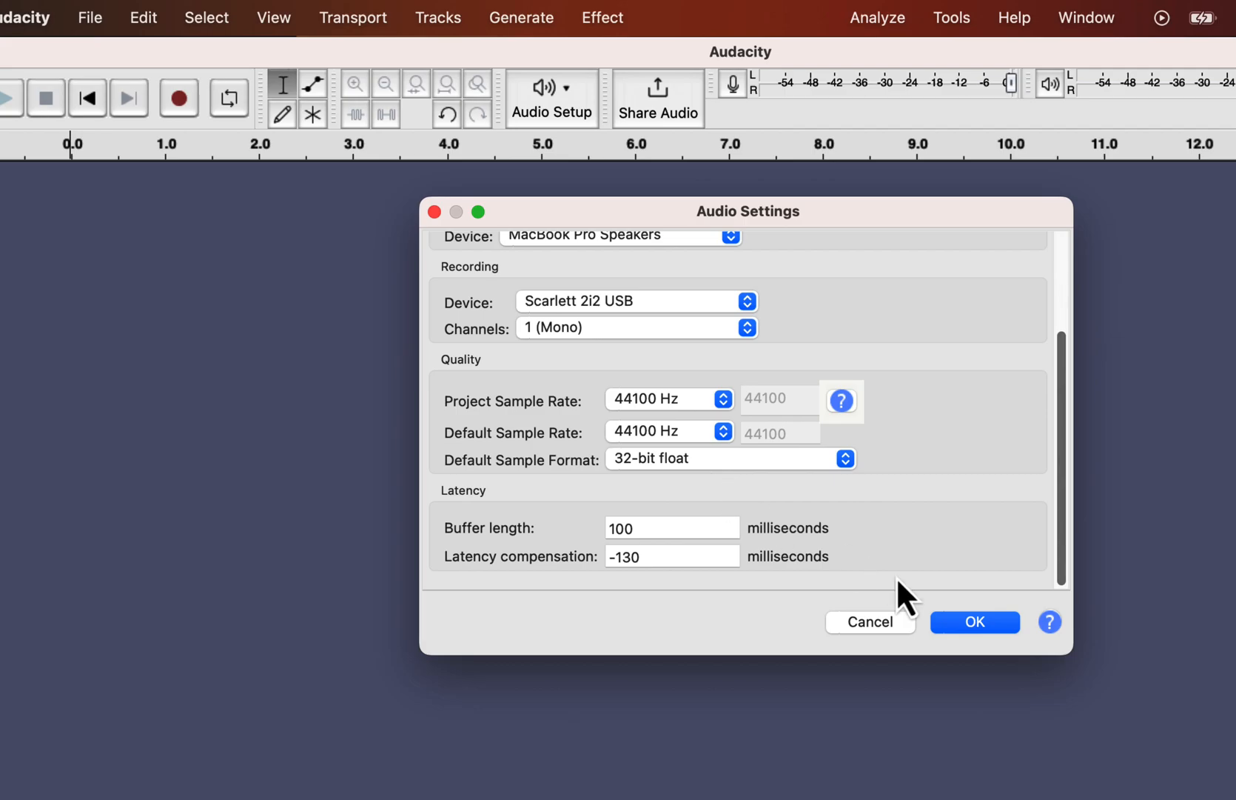
# Step: Apply the audio settings with OK and start monitoring the input level on the recording meter
pyautogui.click(987, 628)
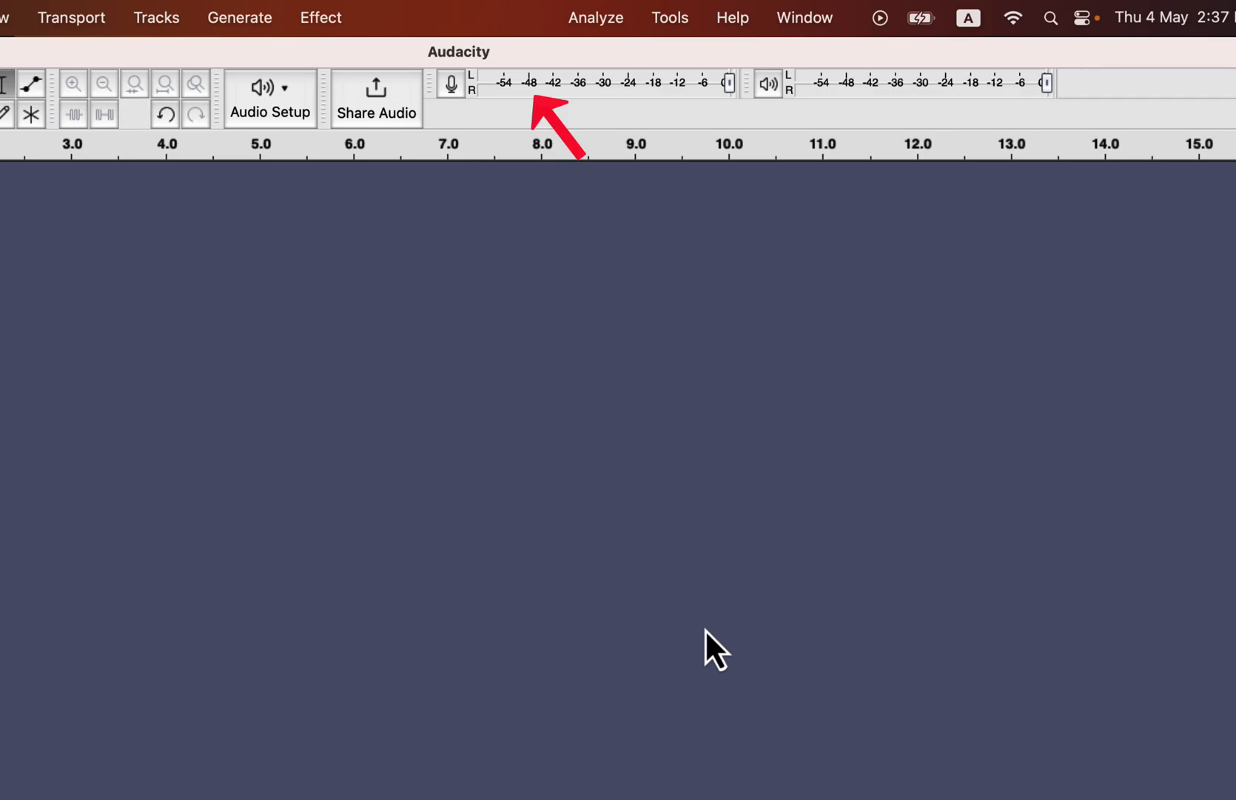
pyautogui.click(451, 83)
pyautogui.click(497, 114)
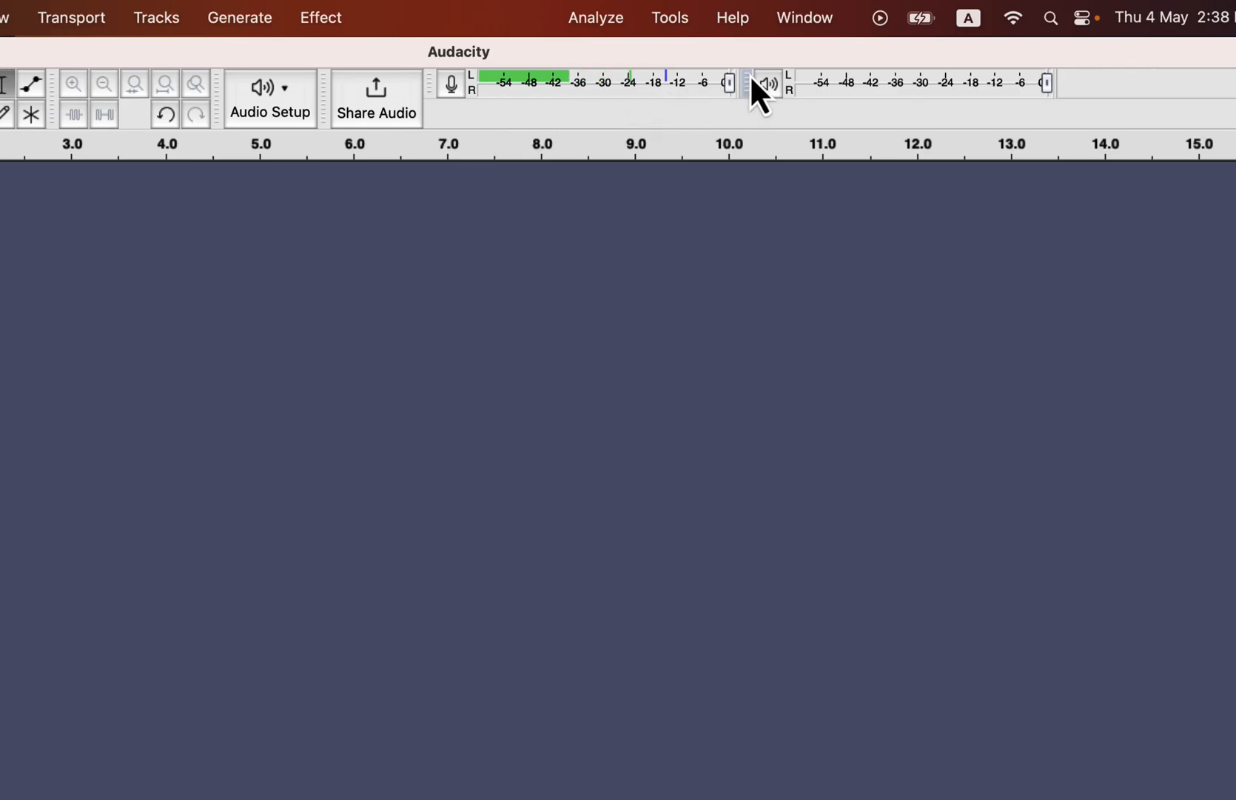
# Step: Rearrange the meter toolbars so the recording meter stretches across its own full-width row
pyautogui.moveTo(750, 82); pyautogui.dragTo(627, 120)
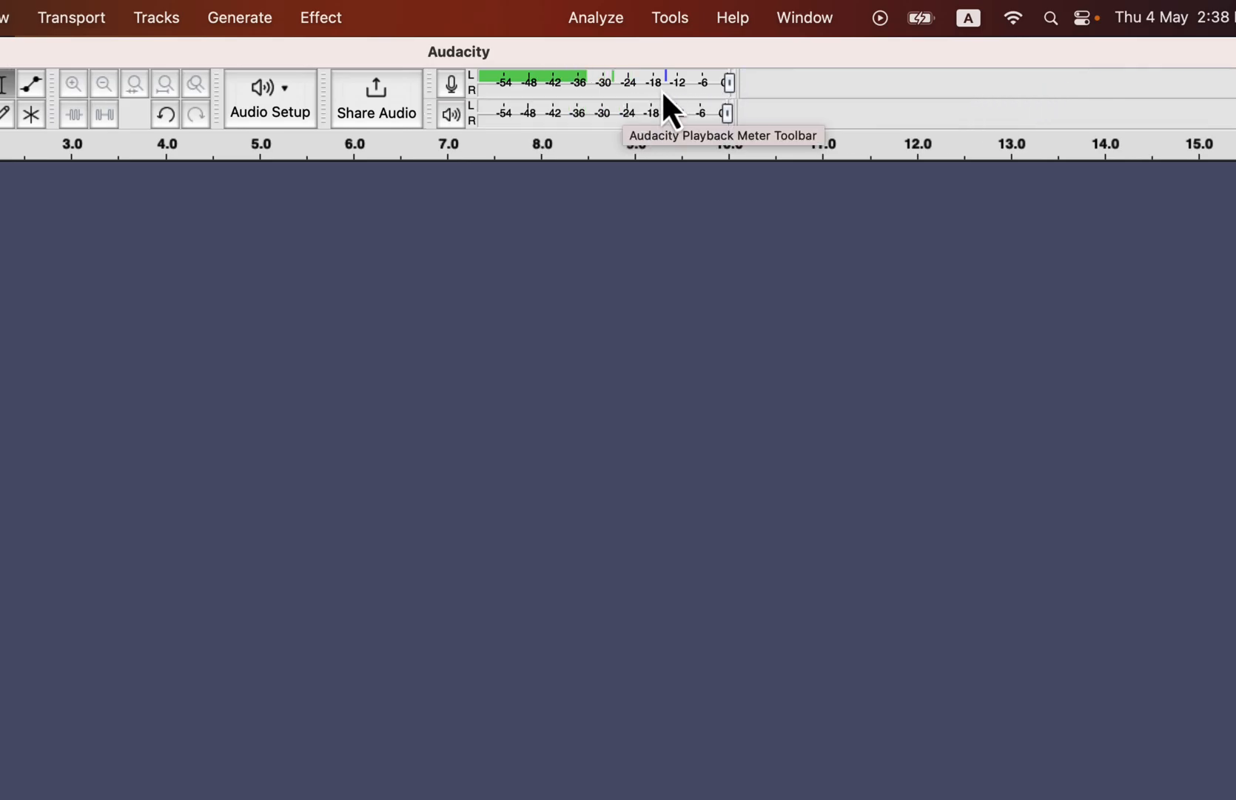
pyautogui.moveTo(736, 82); pyautogui.dragTo(1130, 80)
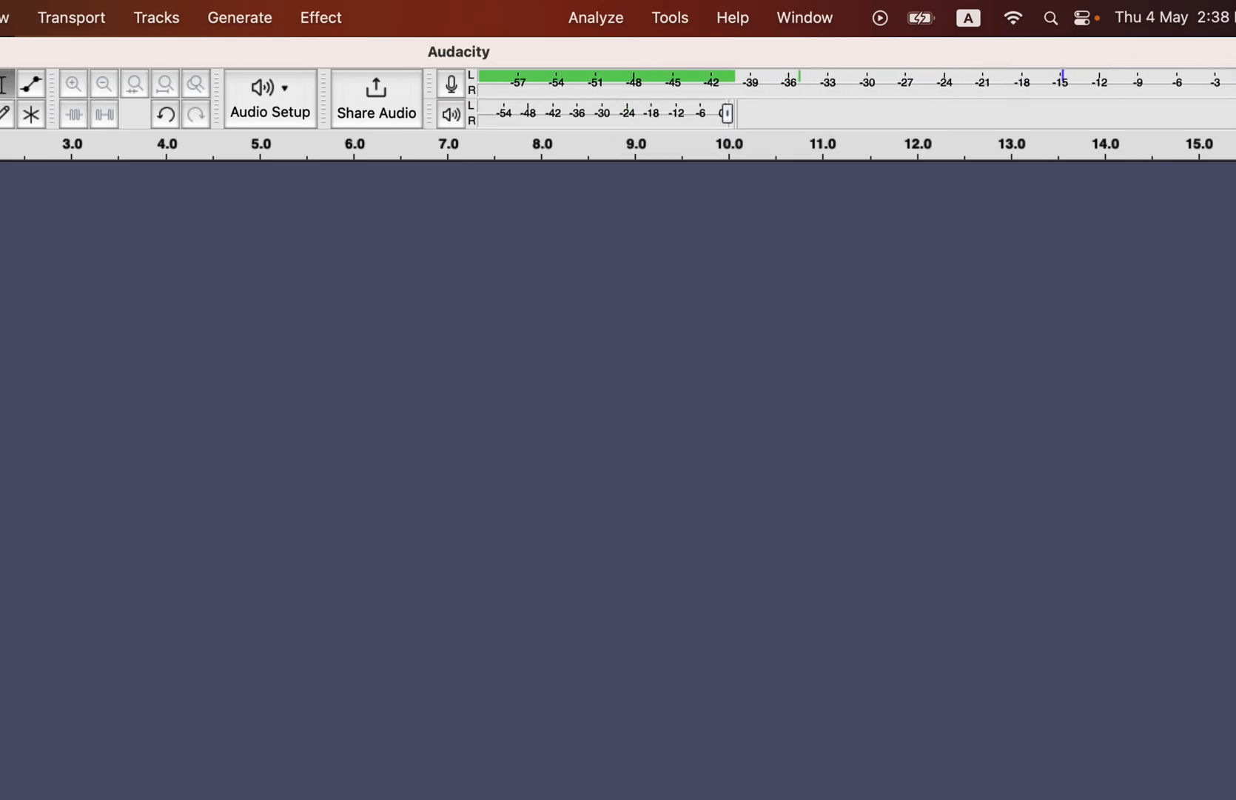
pyautogui.moveTo(437, 84); pyautogui.dragTo(331, 154)
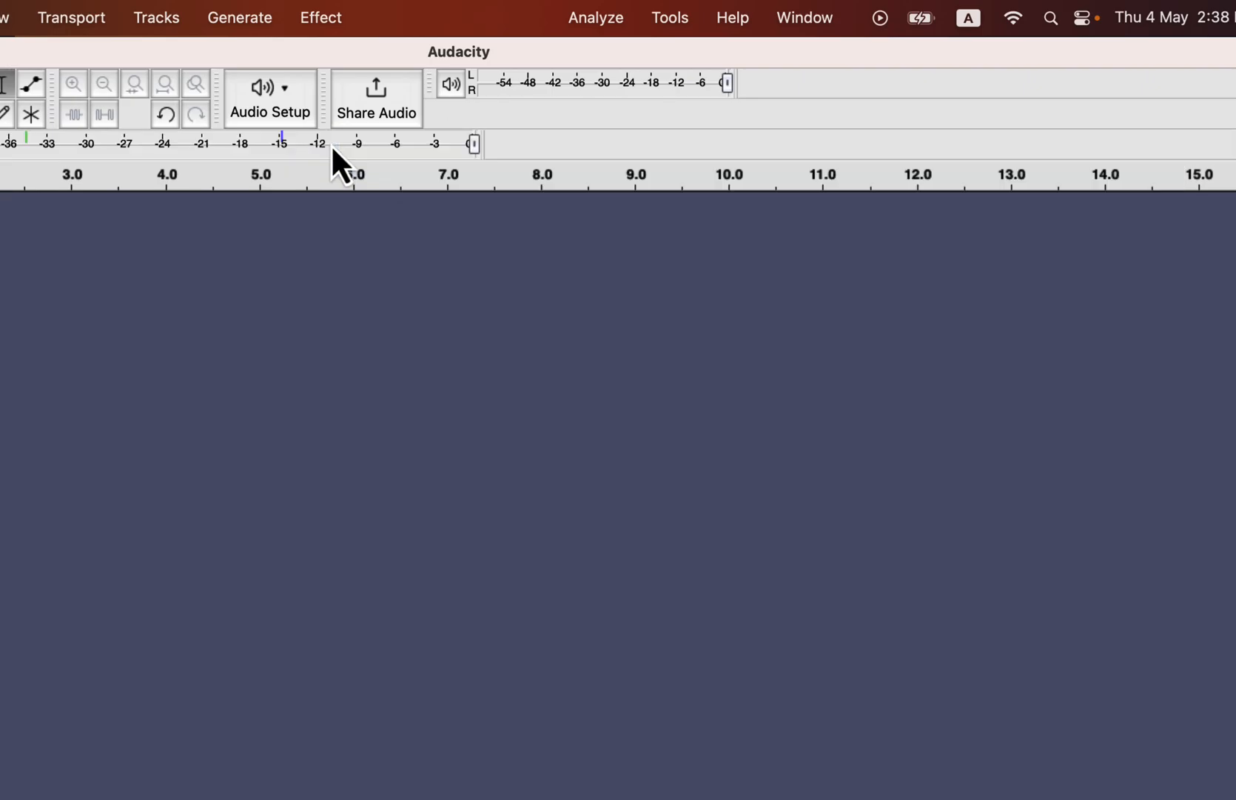
pyautogui.moveTo(483, 143); pyautogui.dragTo(1228, 147)
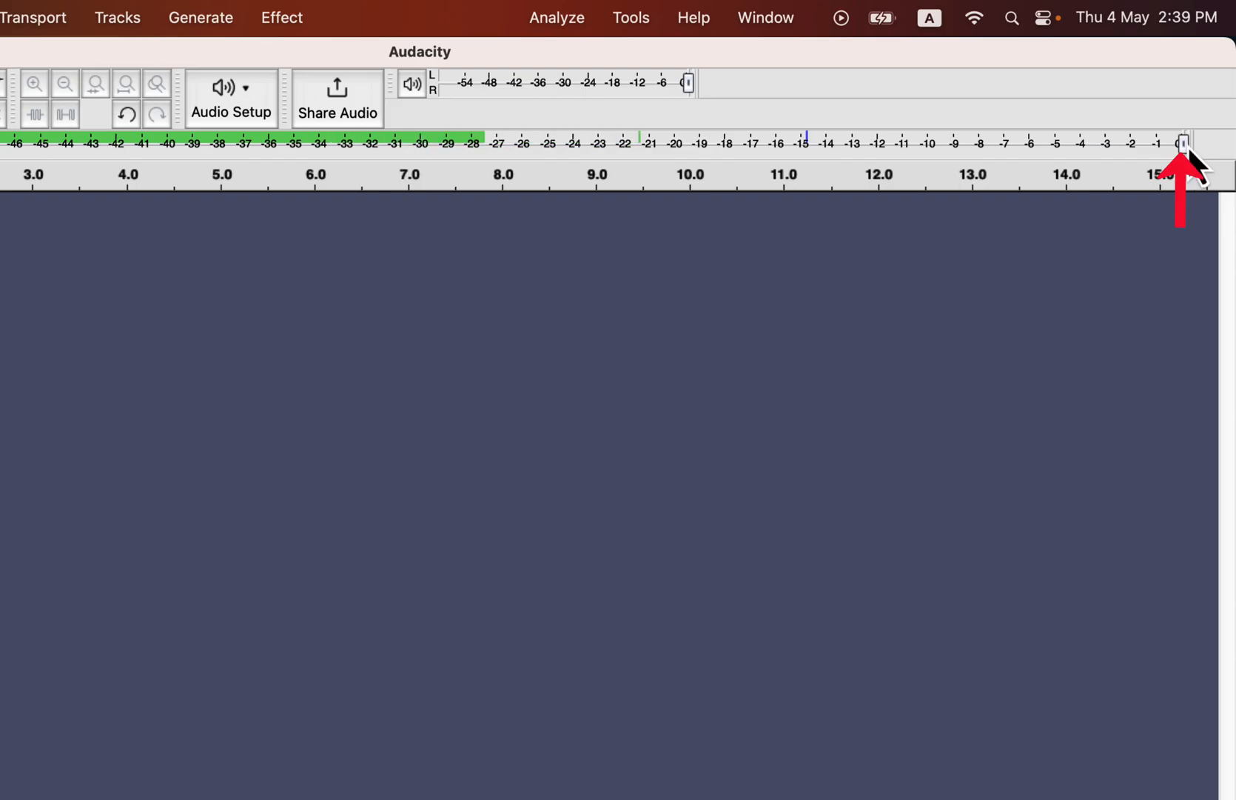
pyautogui.moveTo(1183, 143)
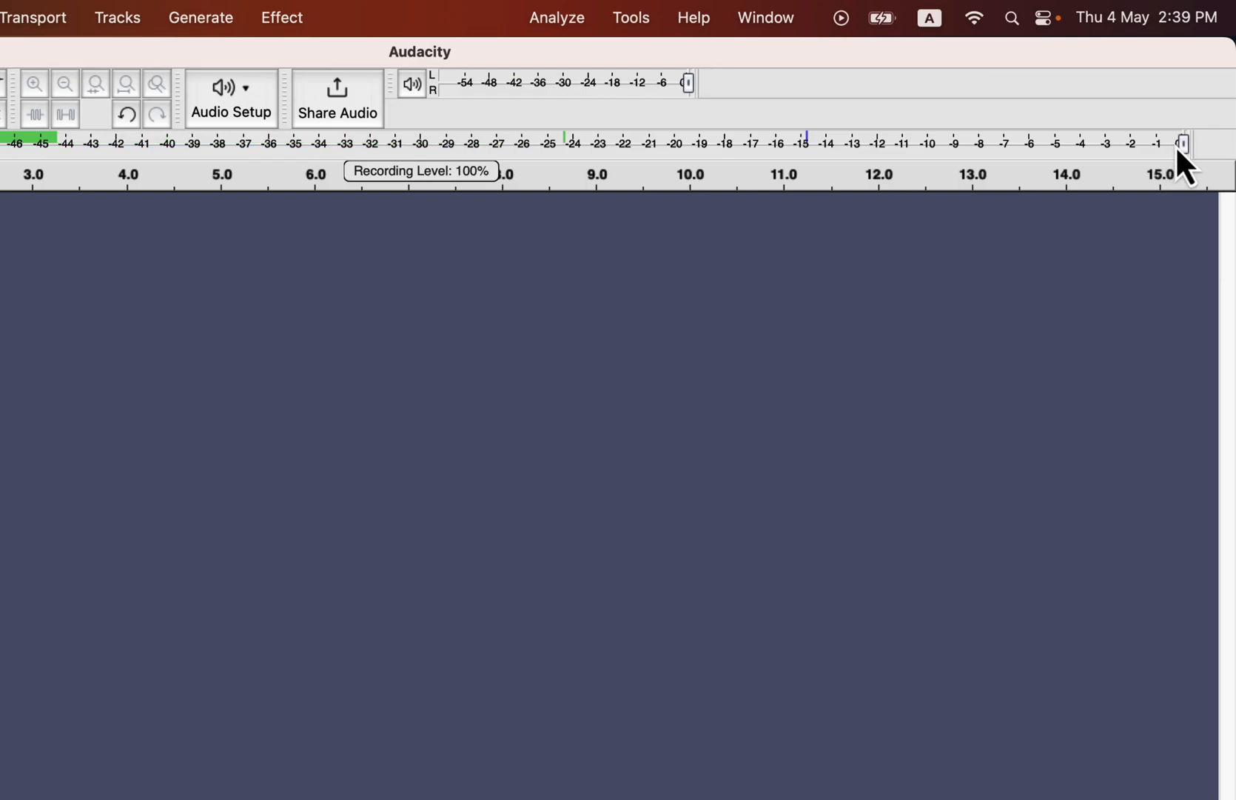
# Step: Bring up the exact playback level setting and lower it to about 83
pyautogui.doubleClick(689, 83)
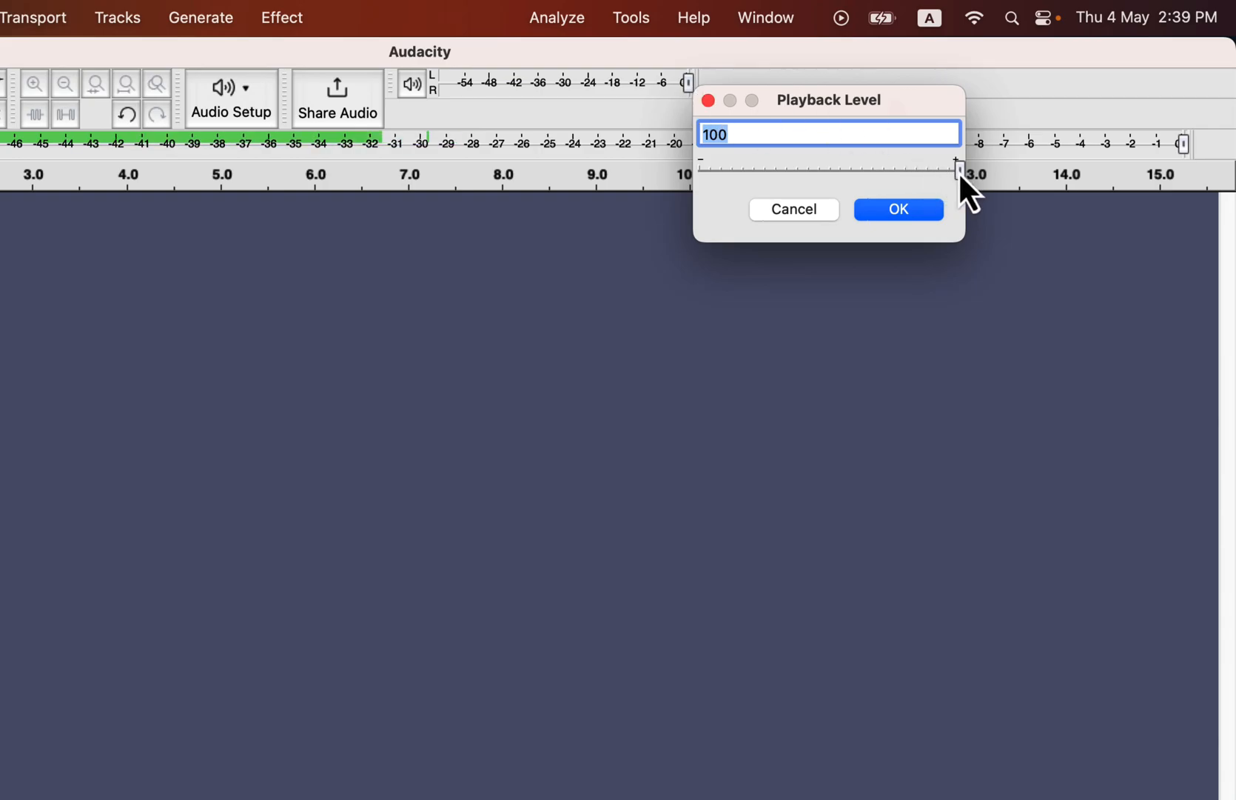
pyautogui.moveTo(958, 171); pyautogui.dragTo(919, 155)
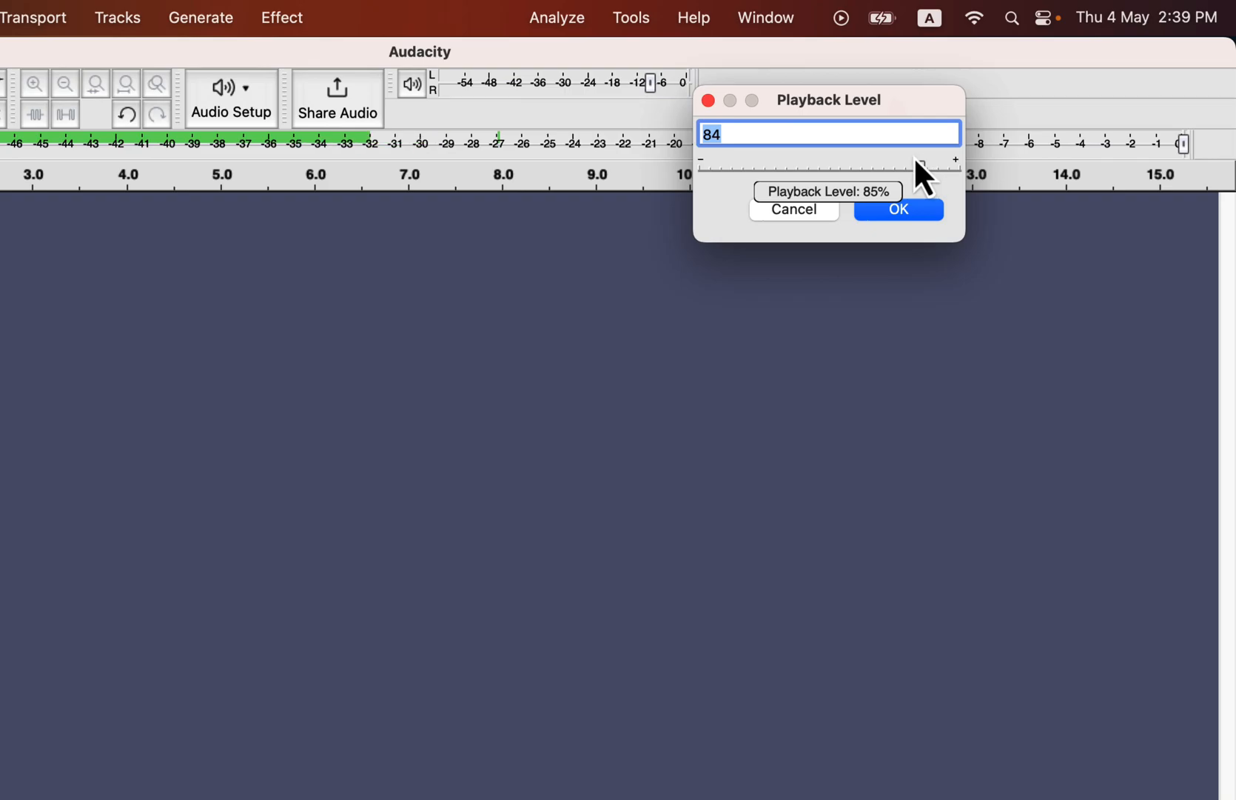
# Step: Raise the playback level back to 100% and close the level dialog
pyautogui.moveTo(919, 156); pyautogui.dragTo(969, 160)
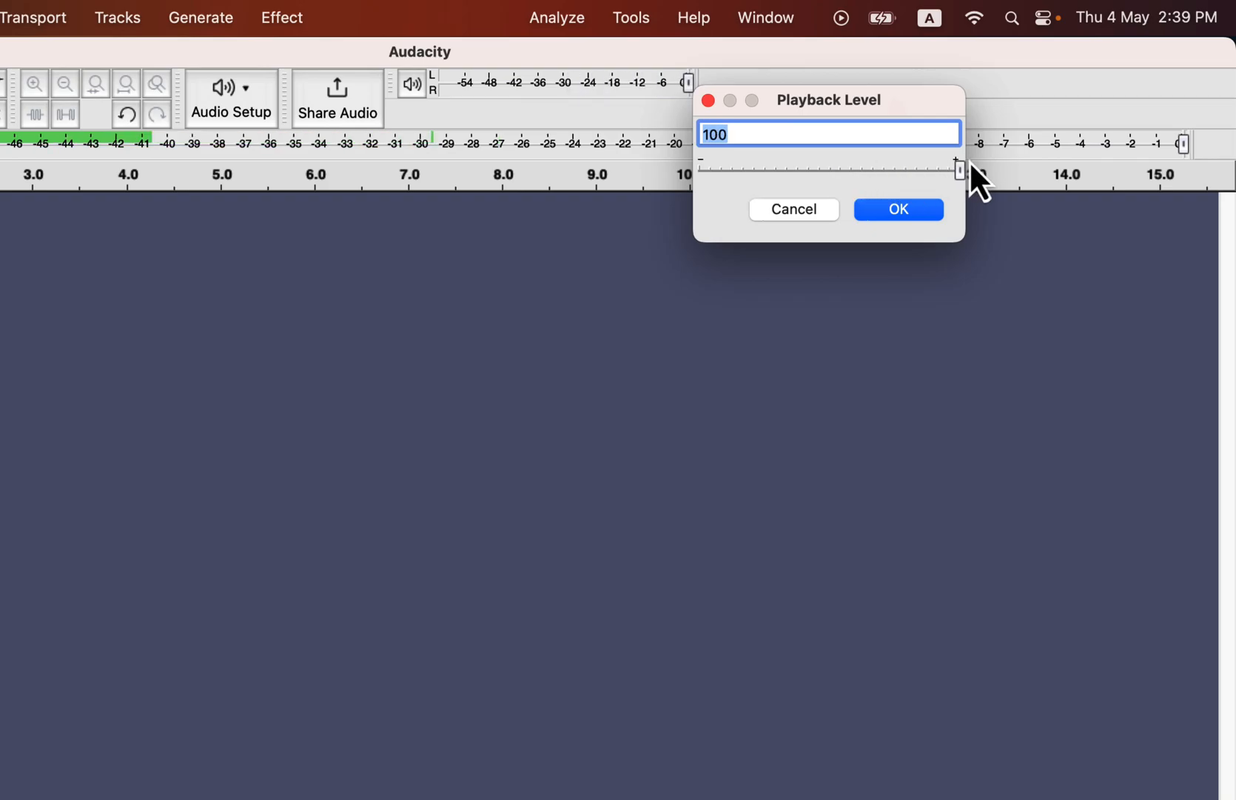
pyautogui.click(709, 101)
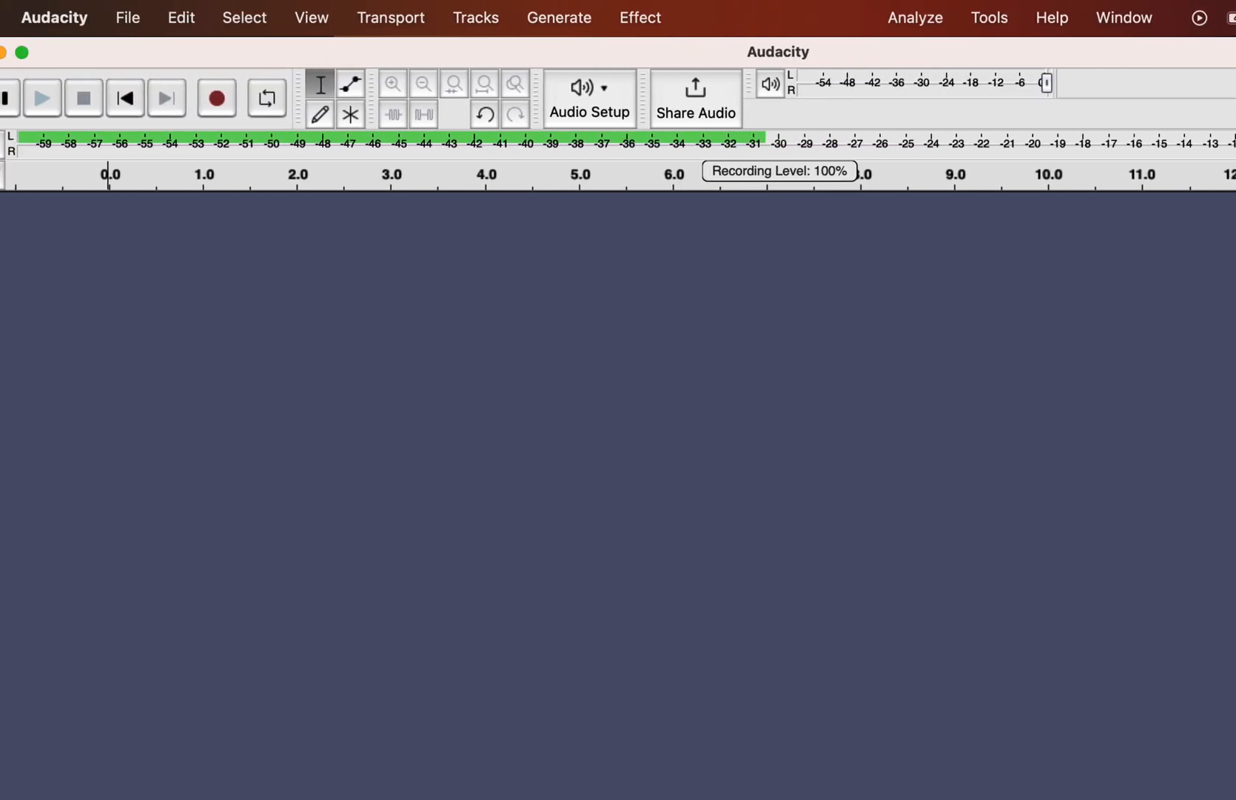
# Step: Stop input monitoring and show the Device Toolbar via View > Toolbars
pyautogui.click(33, 141)
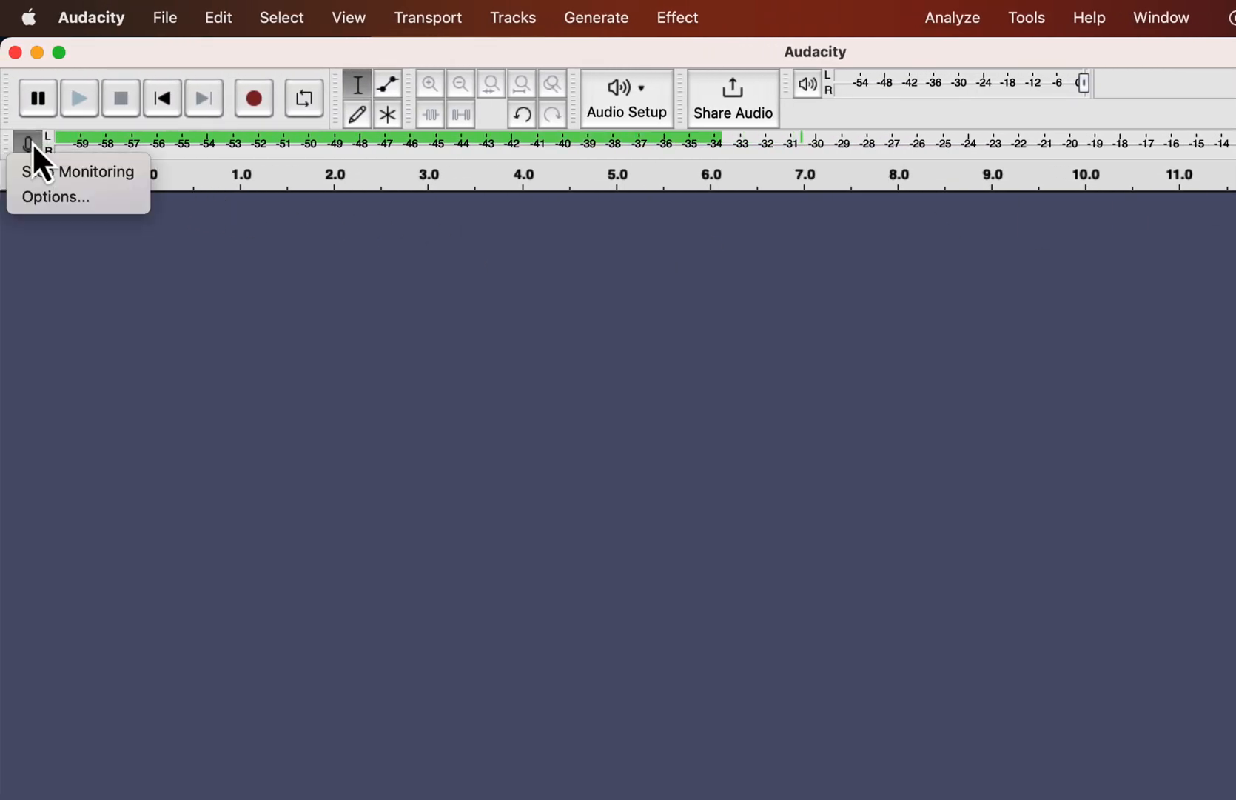
pyautogui.click(43, 172)
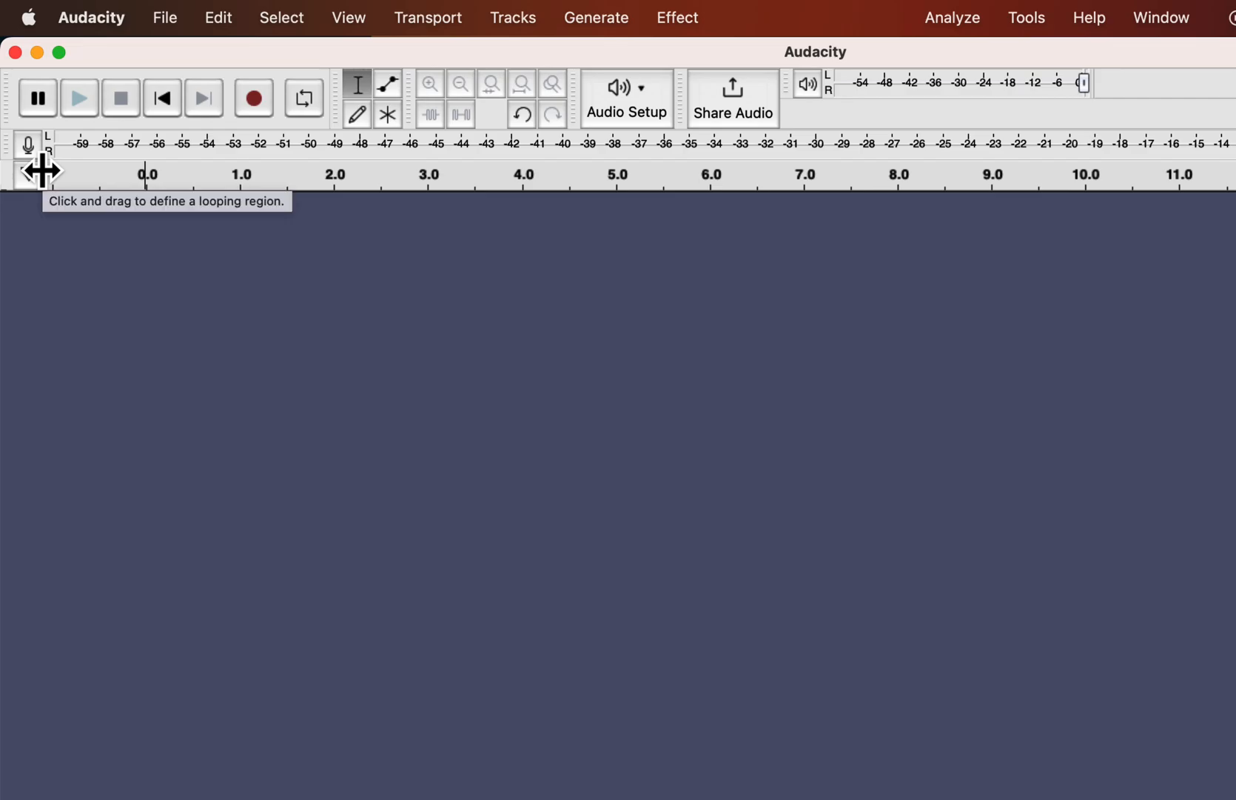
pyautogui.click(345, 17)
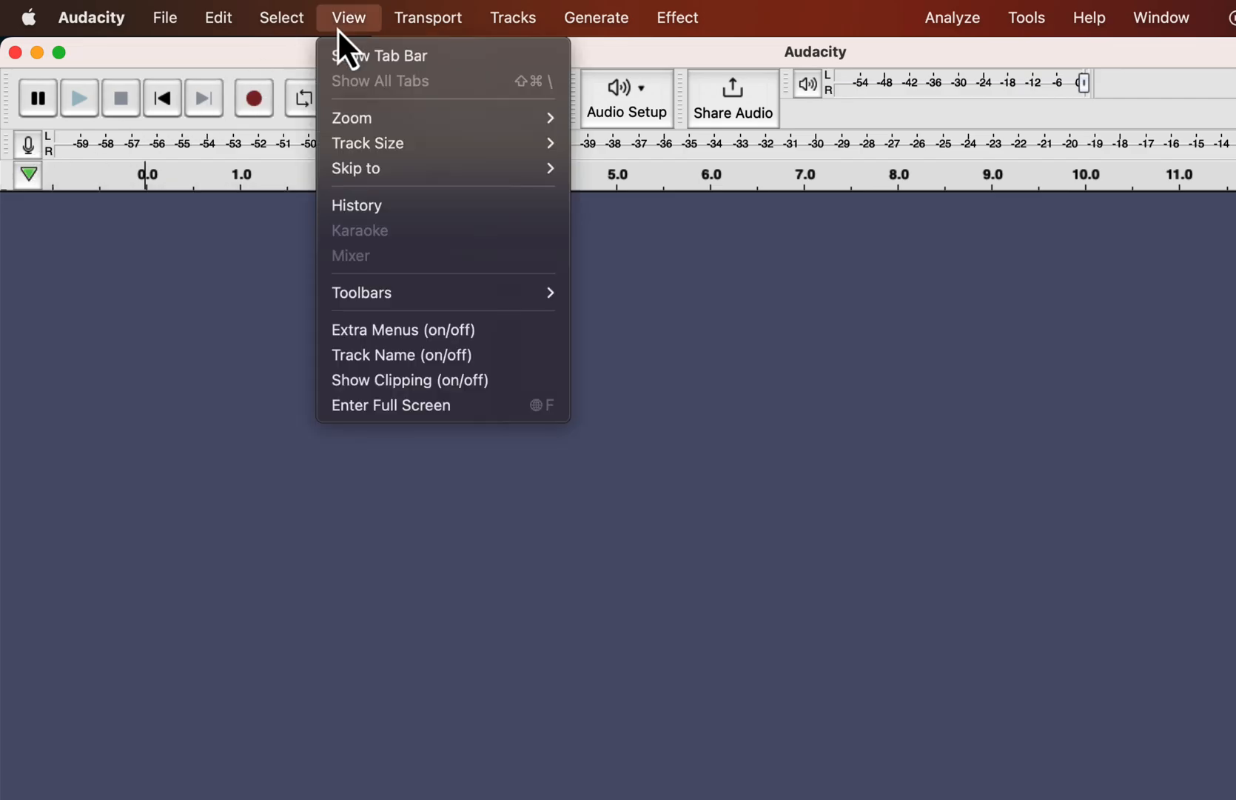
pyautogui.moveTo(391, 292)
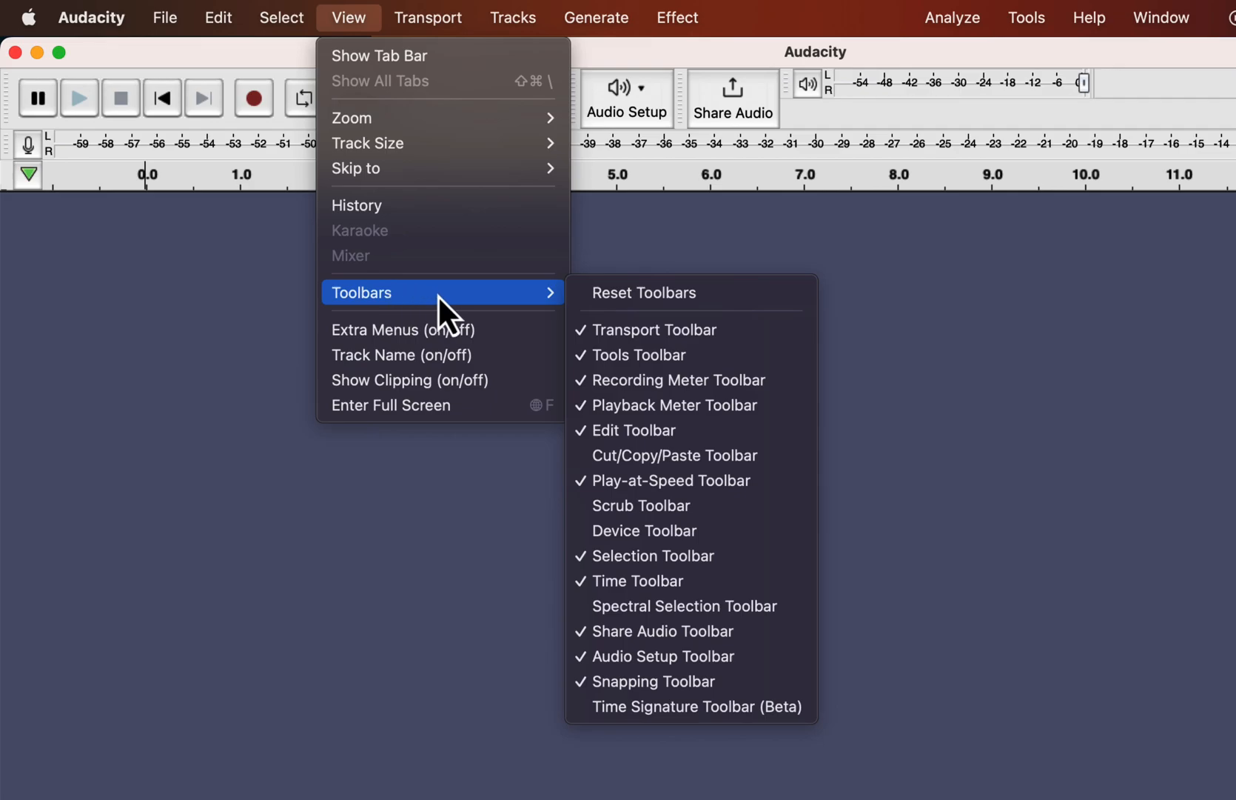
pyautogui.click(616, 529)
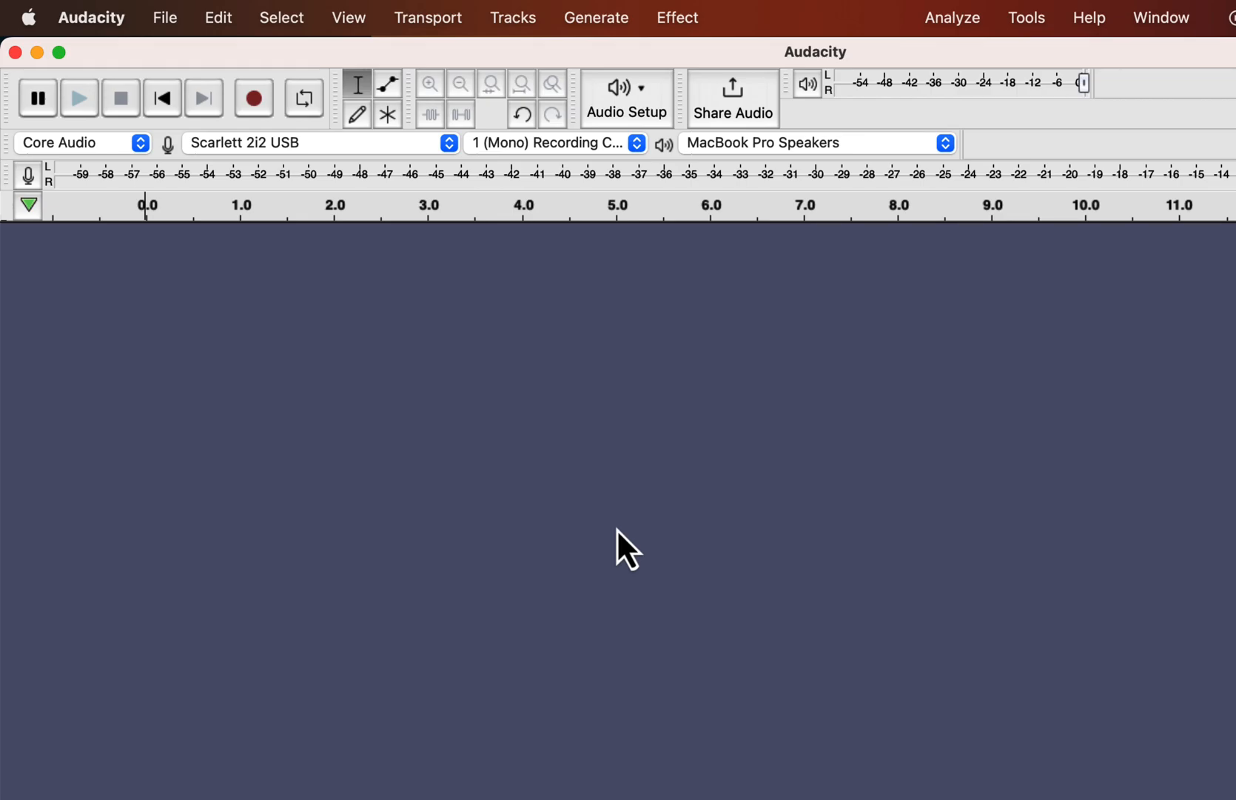
# Step: Keep Scarlett 2i2 USB as the recording device on 1 (Mono) channel in the Device Toolbar
pyautogui.click(404, 145)
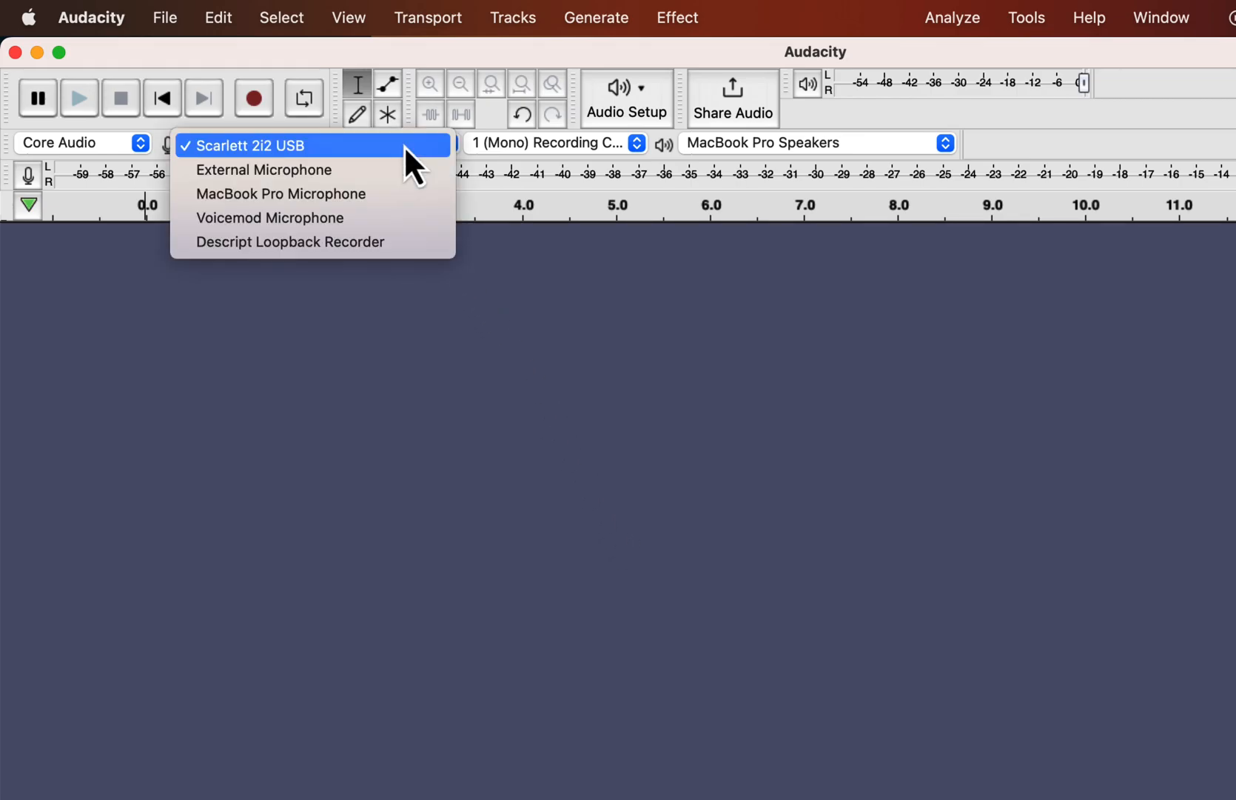
pyautogui.click(403, 145)
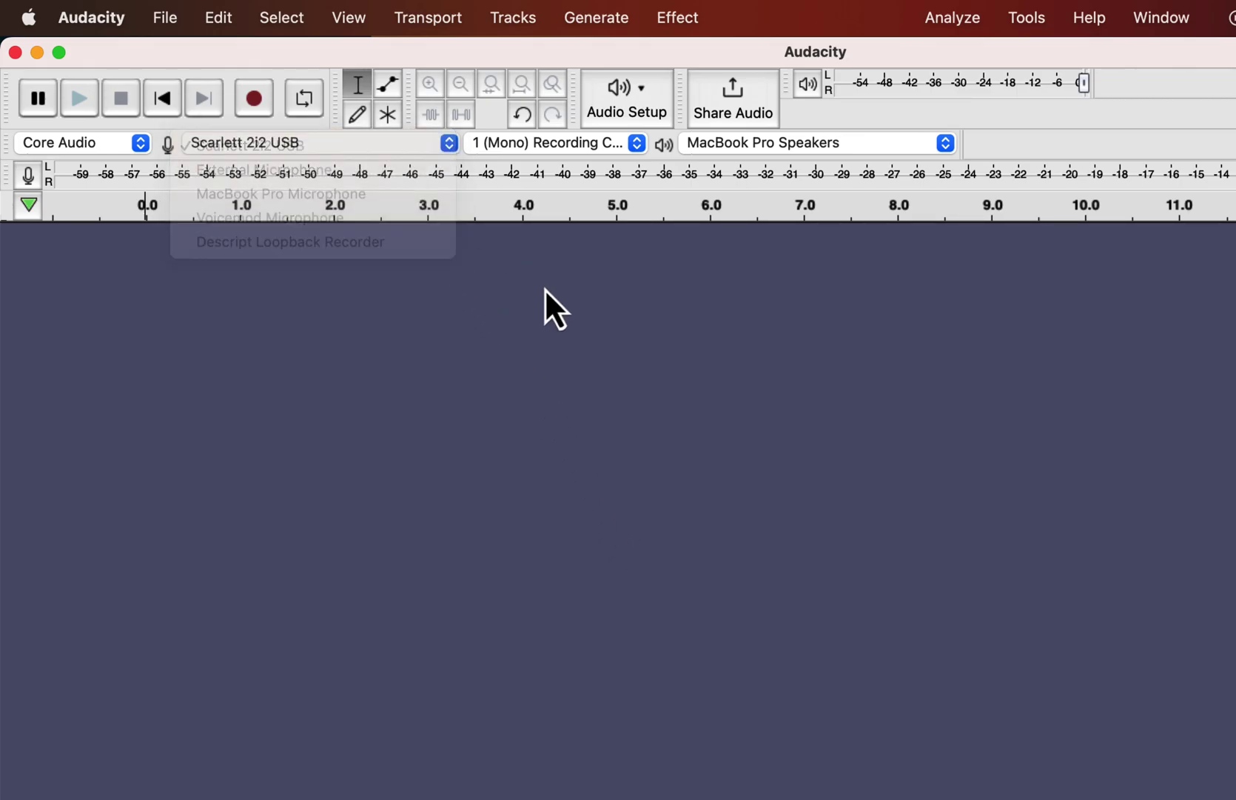
pyautogui.click(571, 145)
pyautogui.click(572, 145)
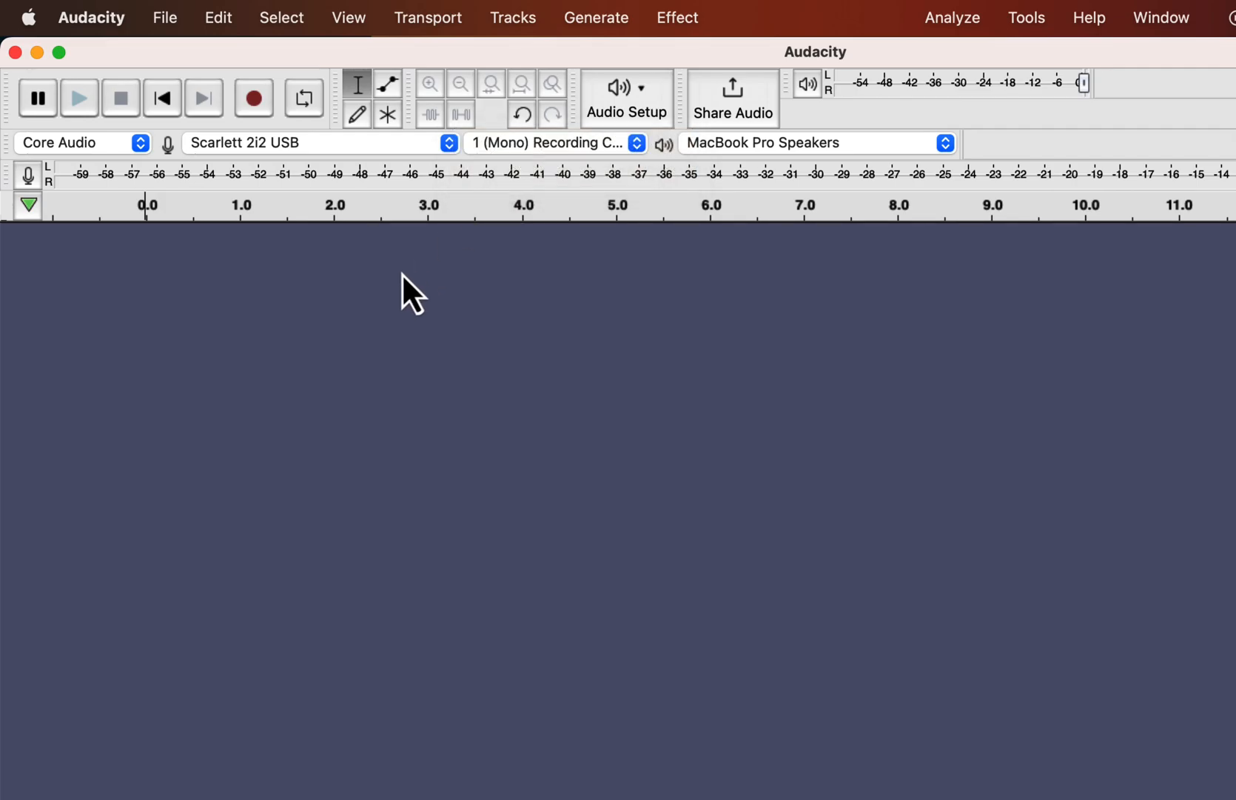
# Step: Record an eleven-second spoken clip onto a new mono track and play it back from the start
pyautogui.click(253, 98)
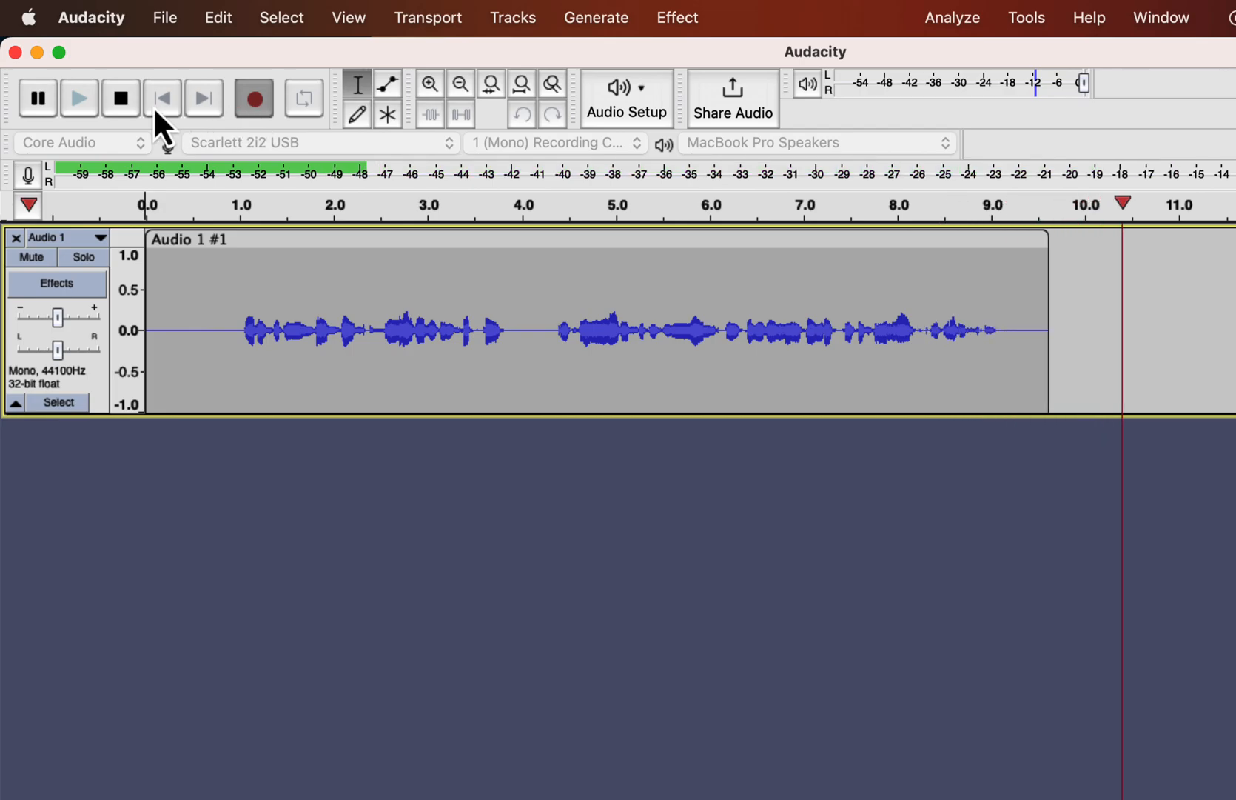
pyautogui.click(122, 99)
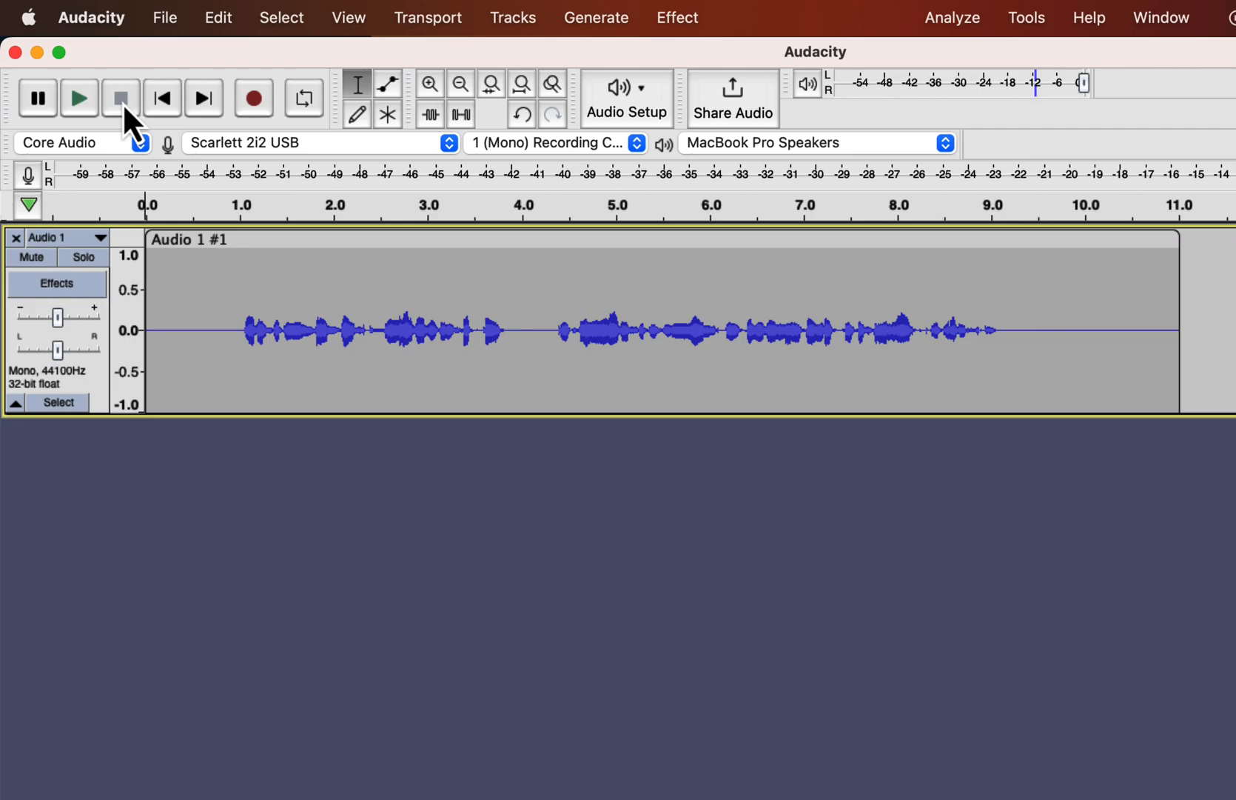
pyautogui.click(152, 318)
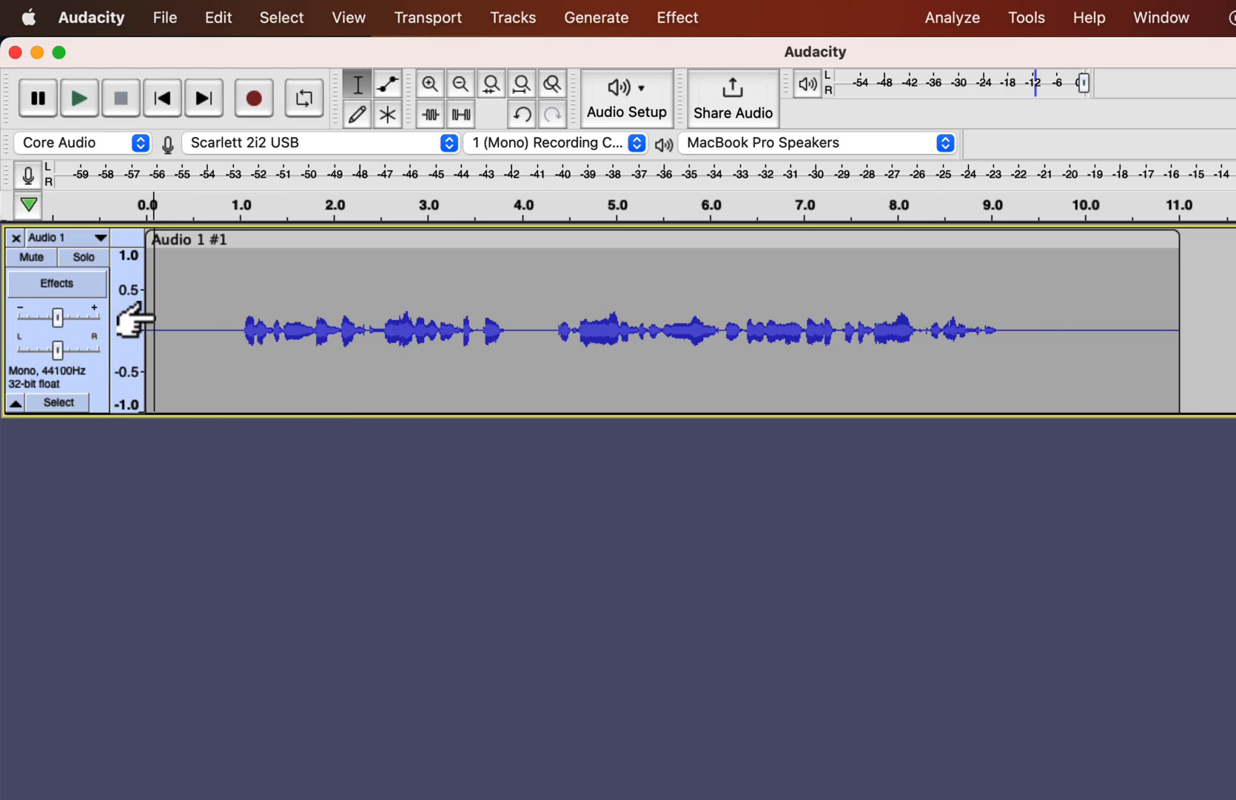
pyautogui.press('space')
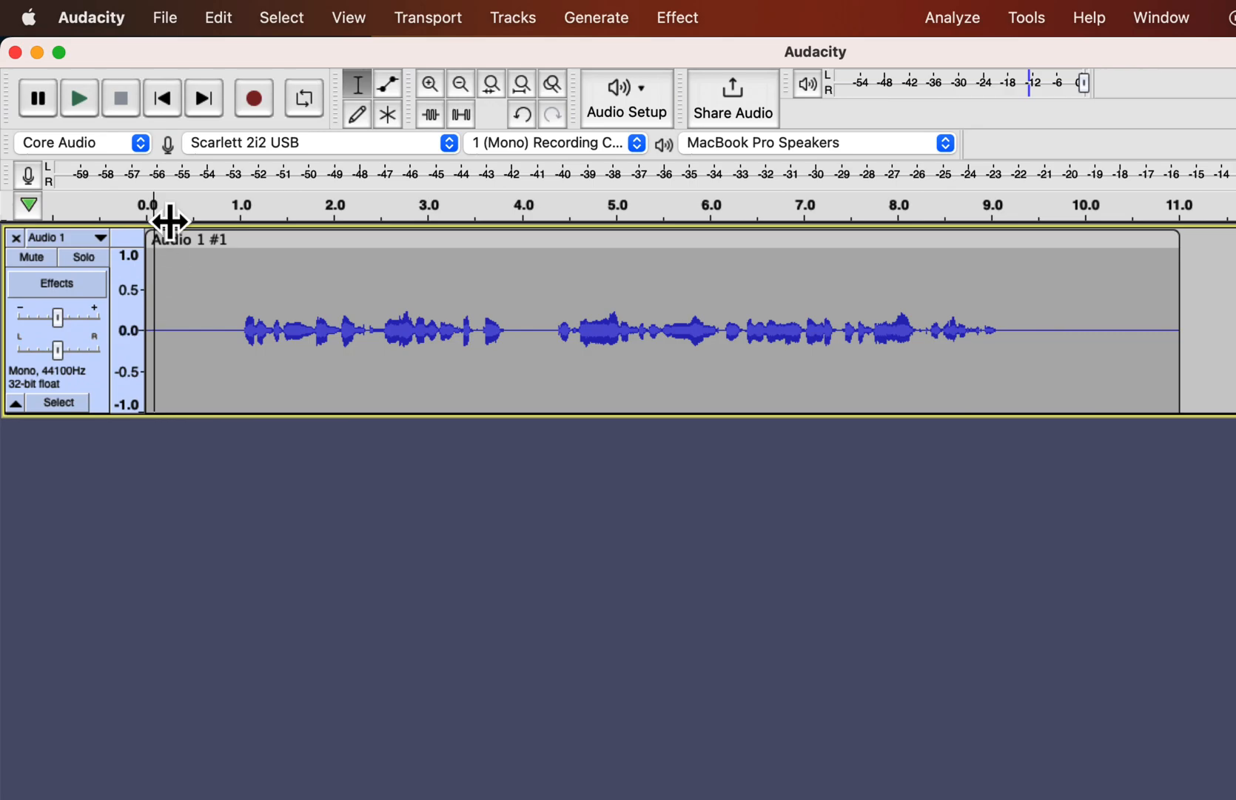
pyautogui.click(164, 17)
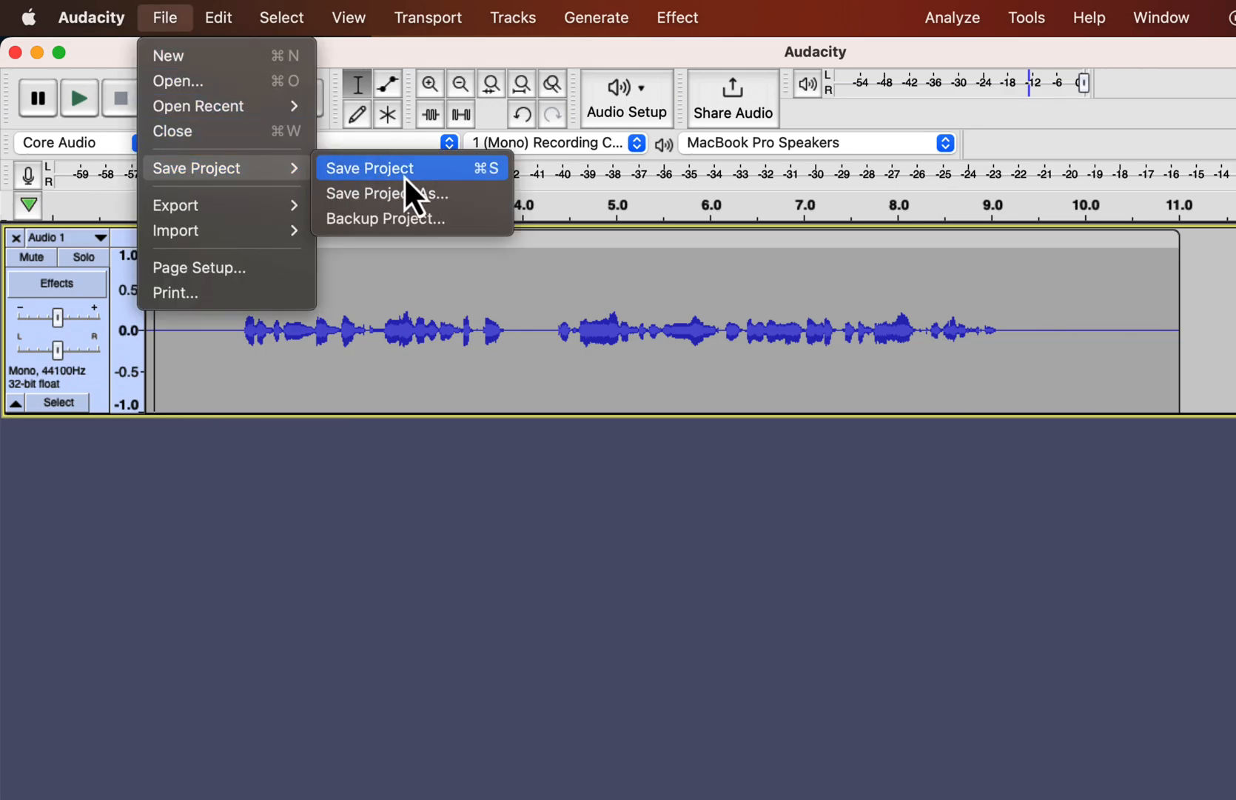
pyautogui.moveTo(223, 205)
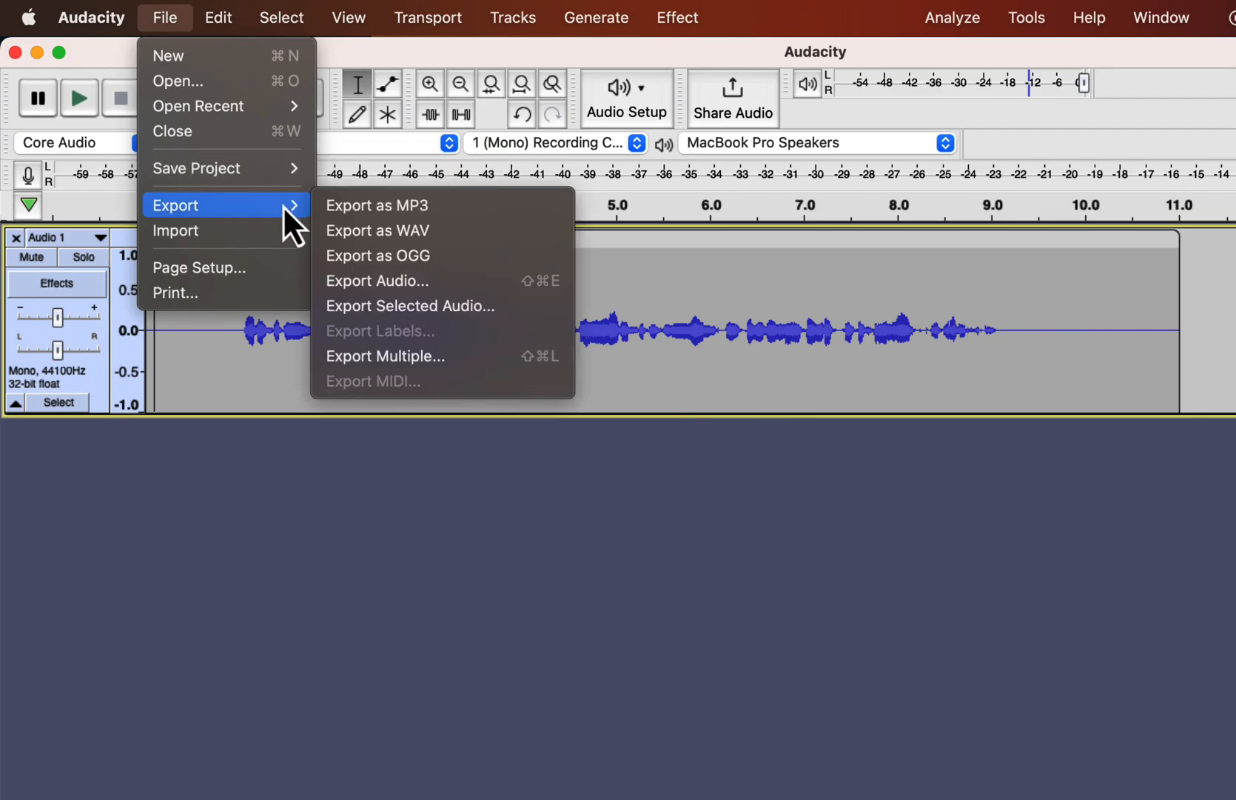
pyautogui.click(397, 237)
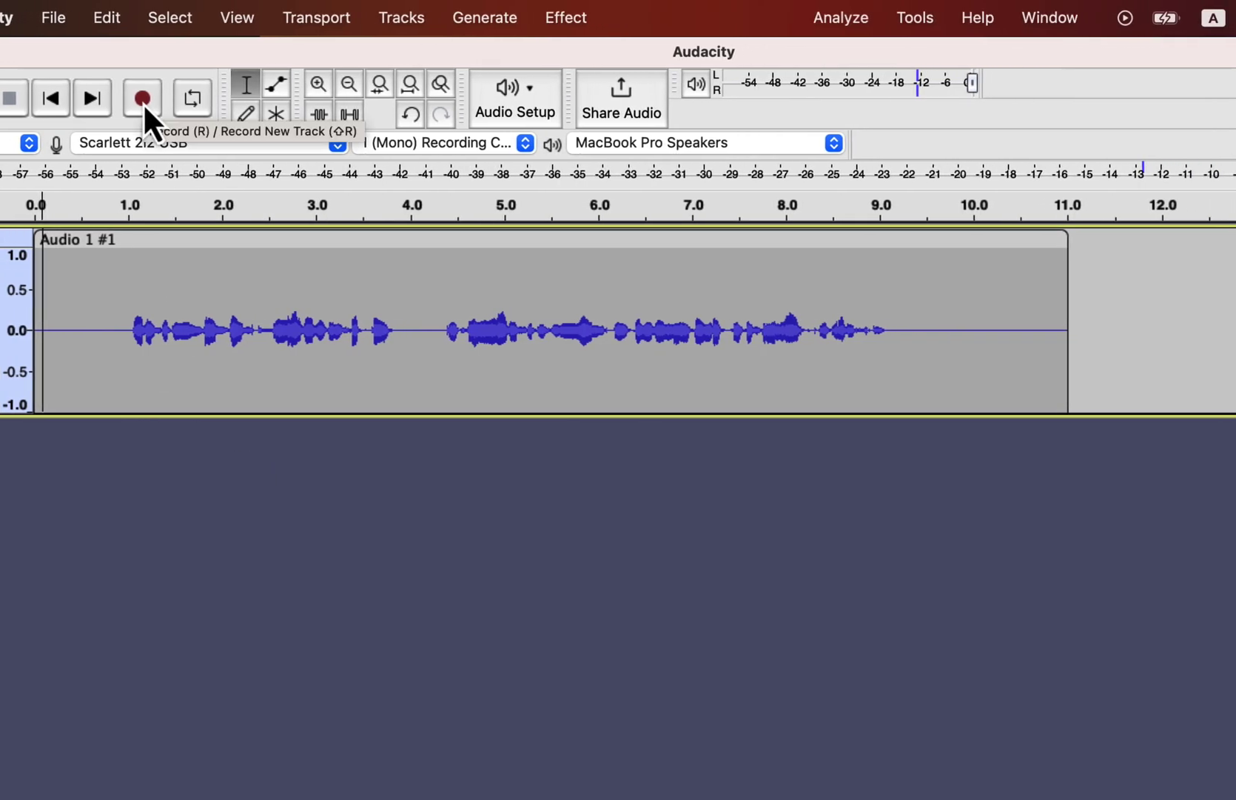
# Step: Record a second clip after the first on the same track and drag it later to about 12 seconds
pyautogui.click(143, 100)
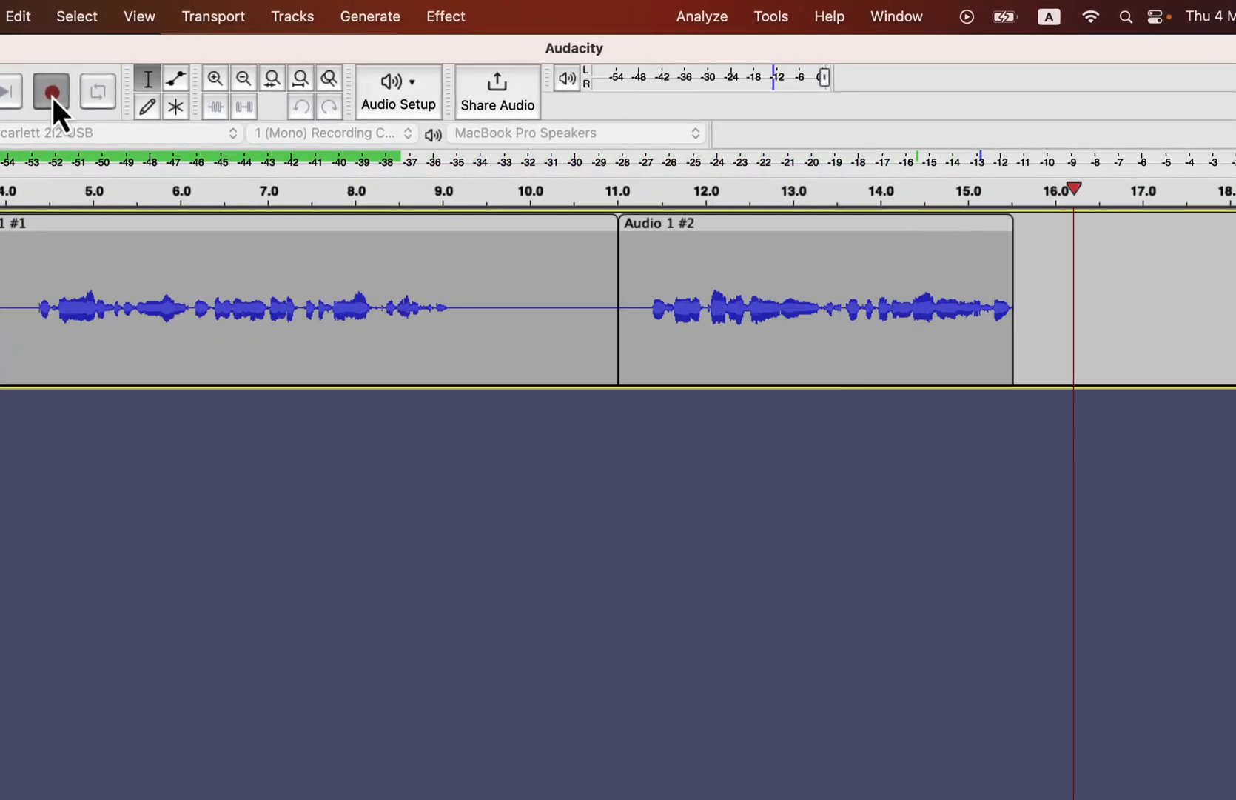
pyautogui.press('space')
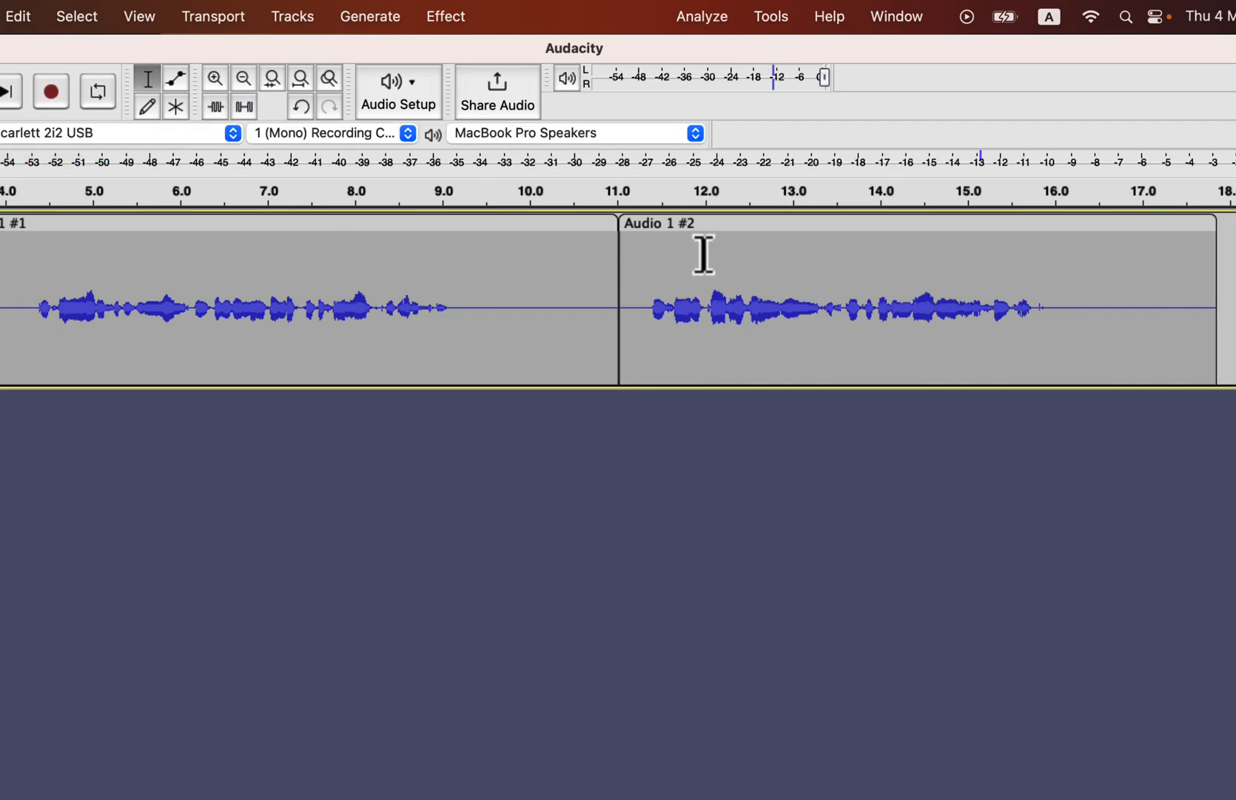
pyautogui.moveTo(691, 225)
pyautogui.mouseDown()
pyautogui.moveTo(792, 232)
pyautogui.moveTo(710, 227)
pyautogui.mouseUp()
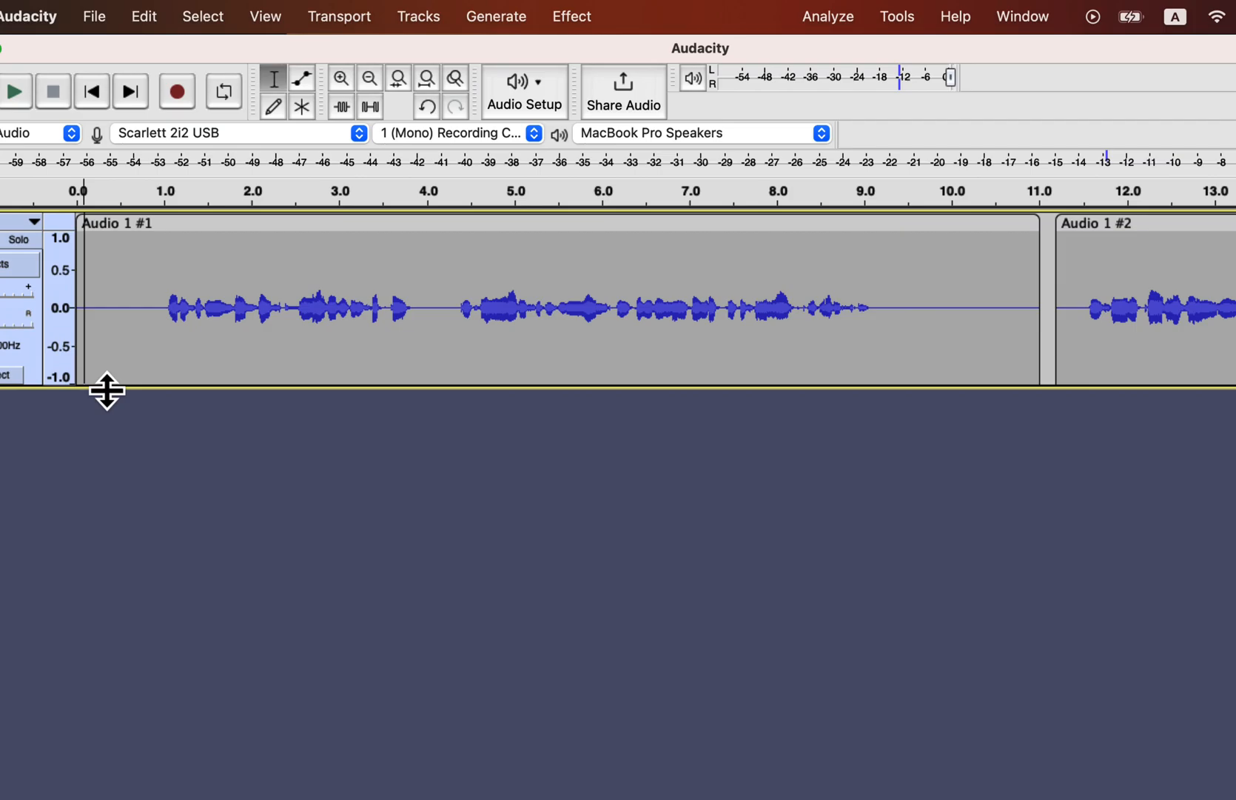
# Step: Place the edit cursor at about 4 seconds on the timeline
pyautogui.click(80, 362)
pyautogui.click(123, 362)
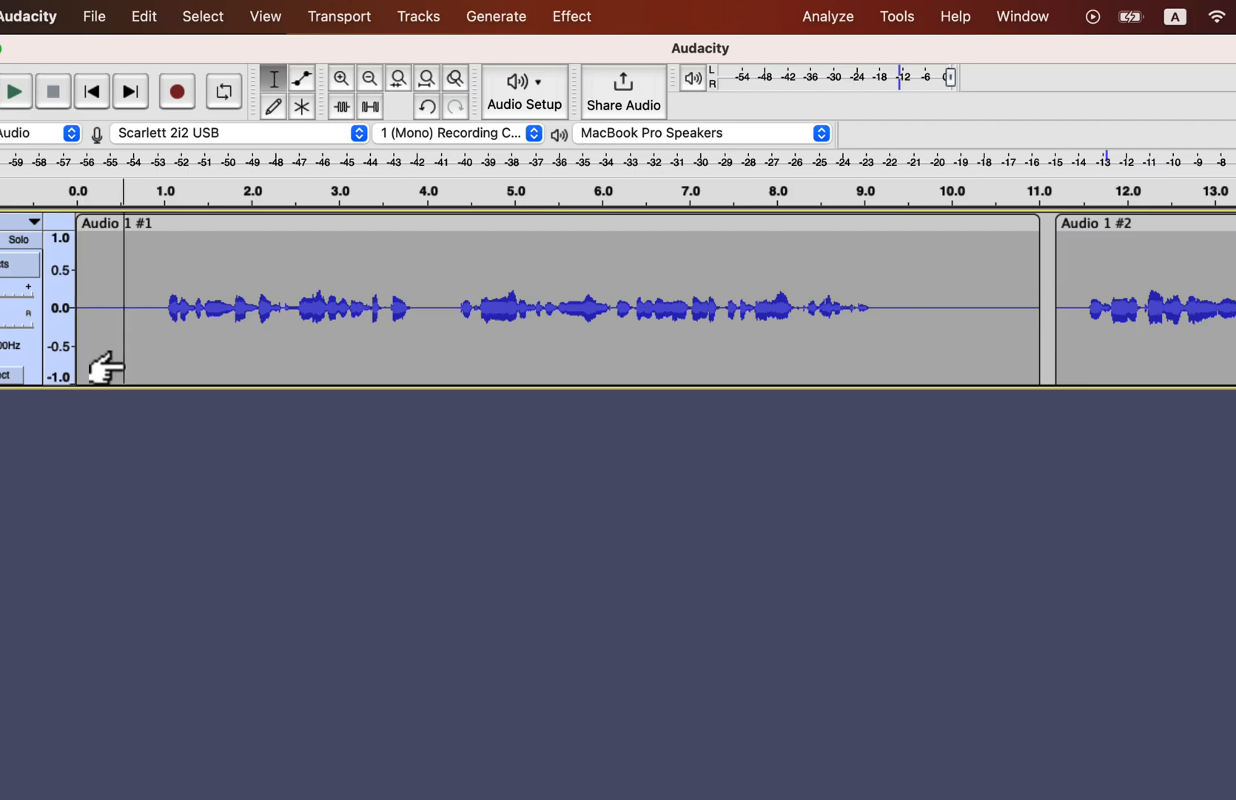
pyautogui.click(147, 366)
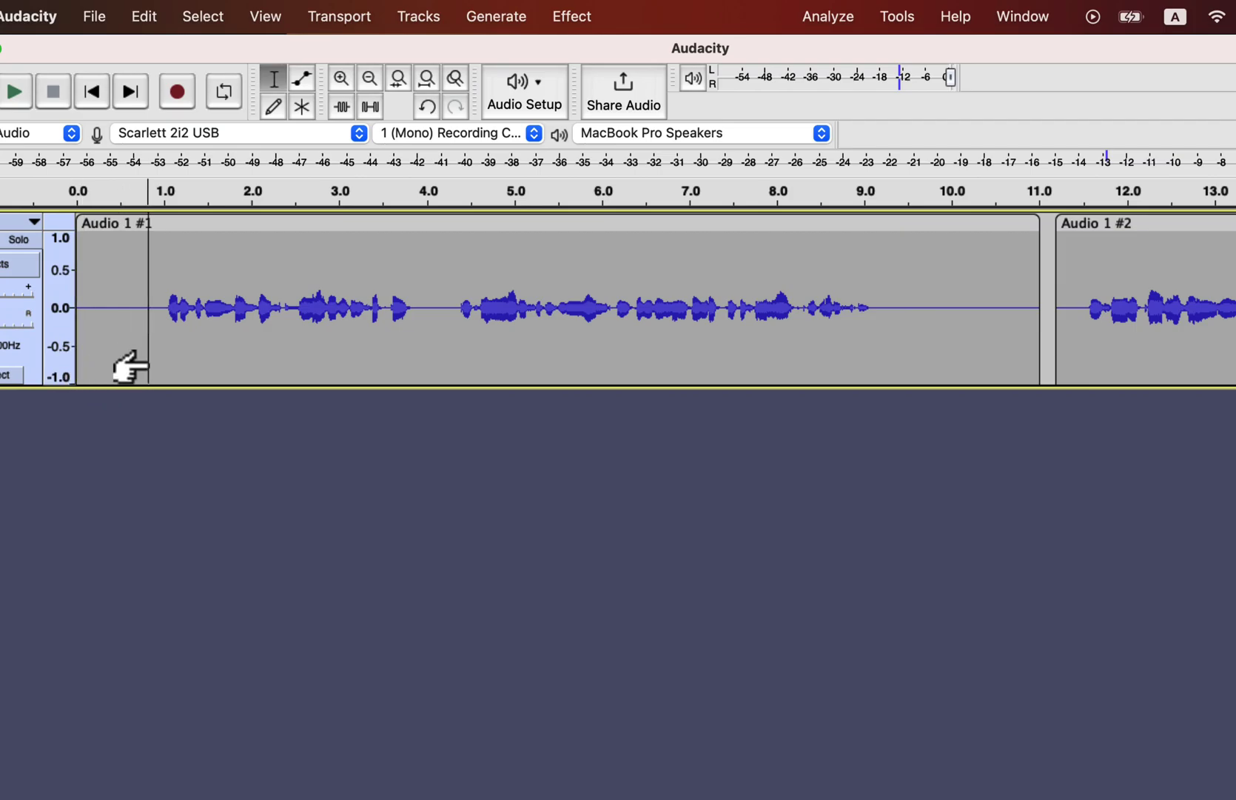
pyautogui.click(432, 341)
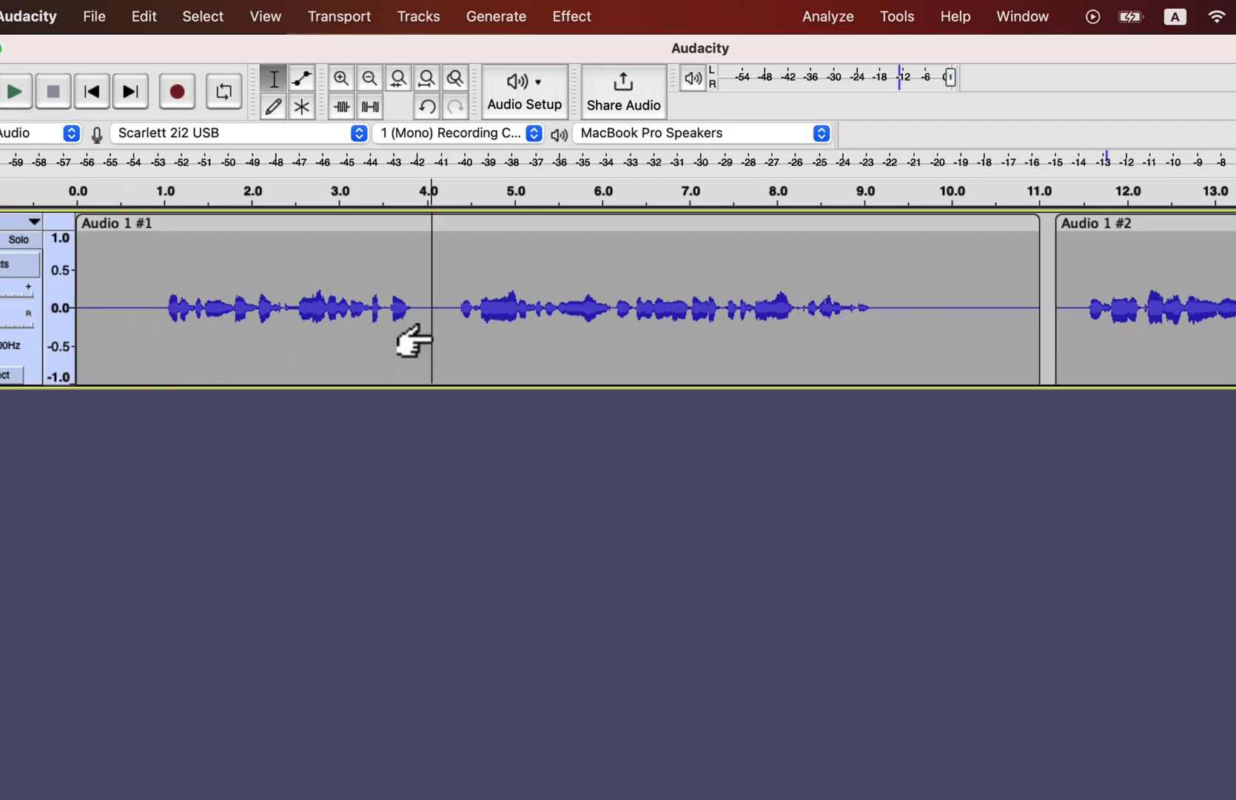
# Step: Record a new clip onto a second track Audio 2, solo it and play it back
pyautogui.click(177, 91)
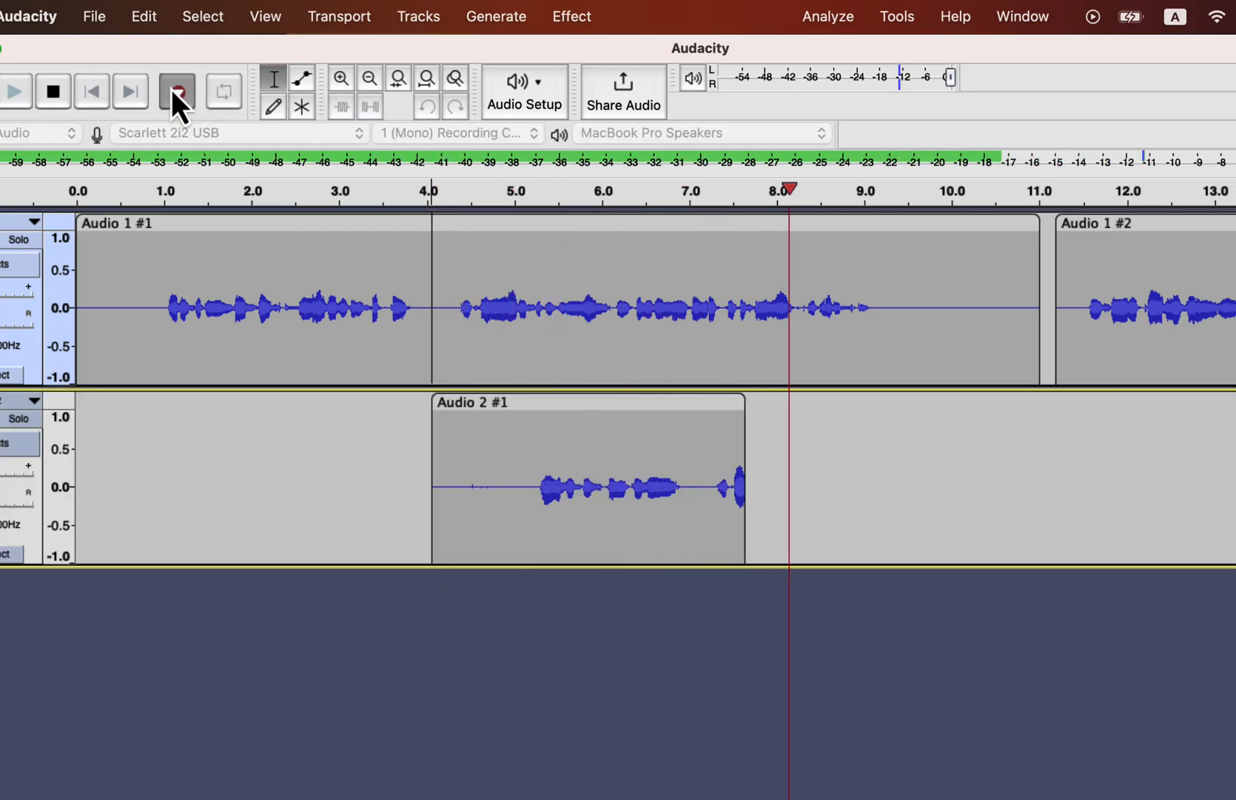
pyautogui.click(54, 91)
pyautogui.click(520, 488)
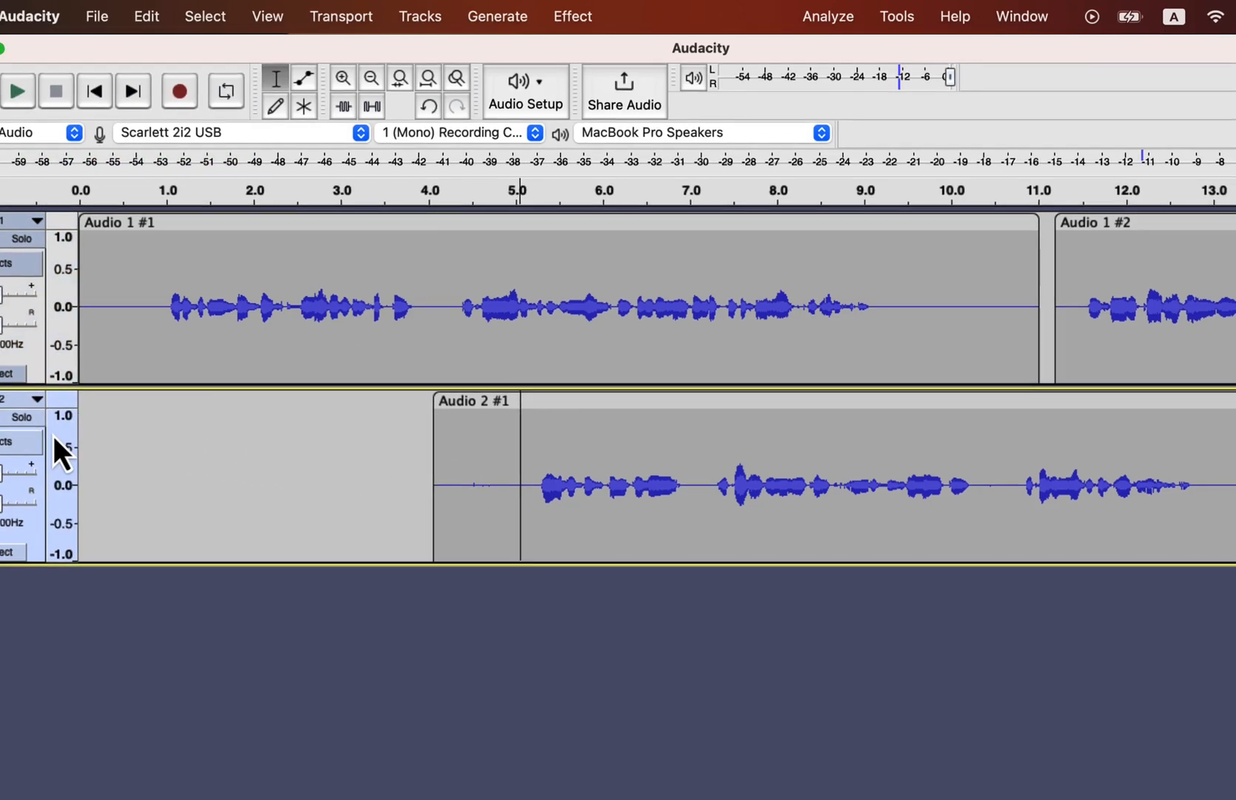
pyautogui.click(81, 391)
pyautogui.press('space')
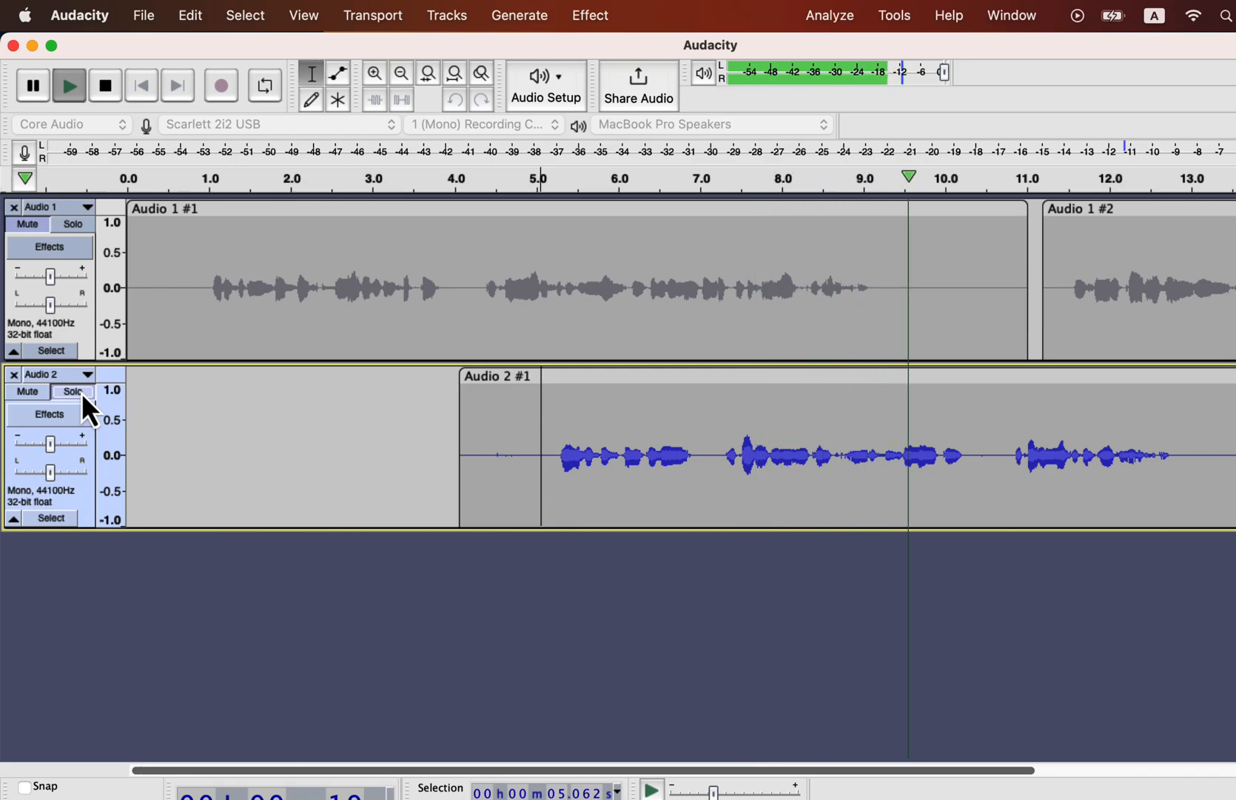
# Step: Stop playback and review the Transport Options Overdub setting without changing it
pyautogui.press('space')
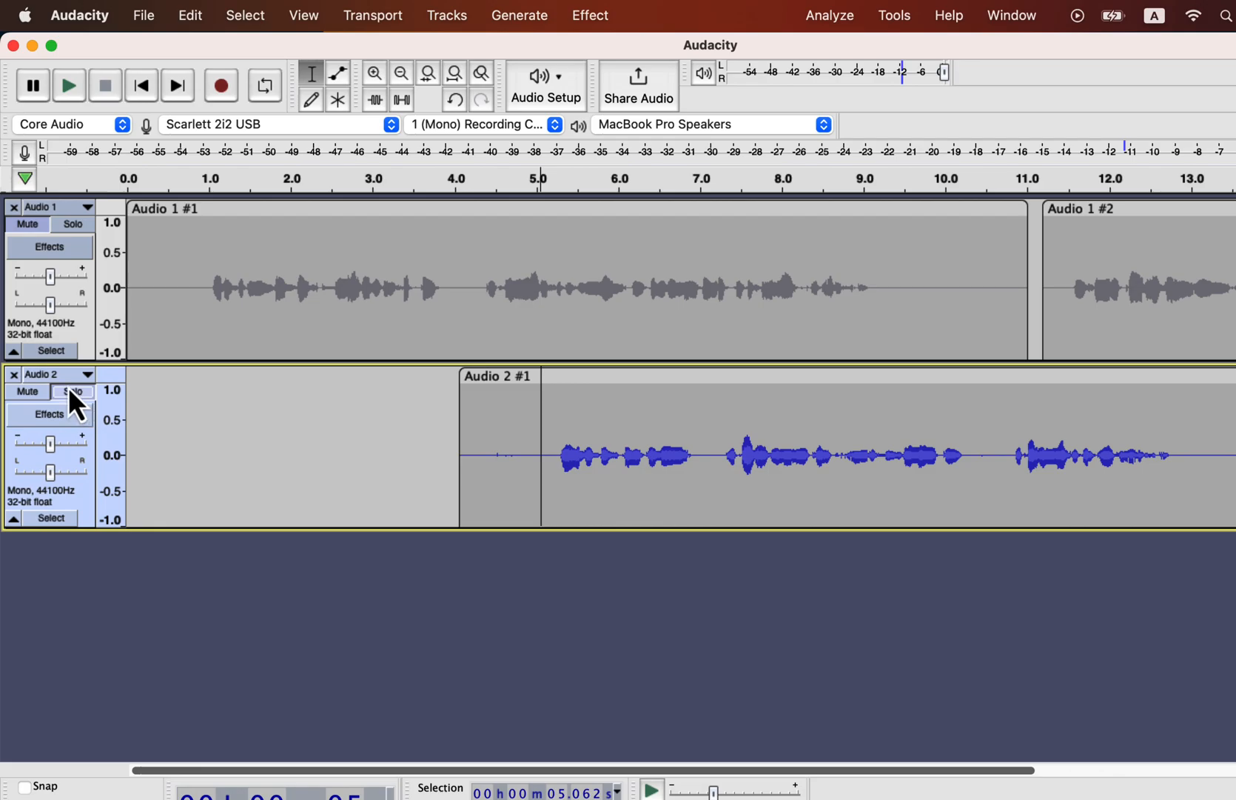
pyautogui.click(373, 15)
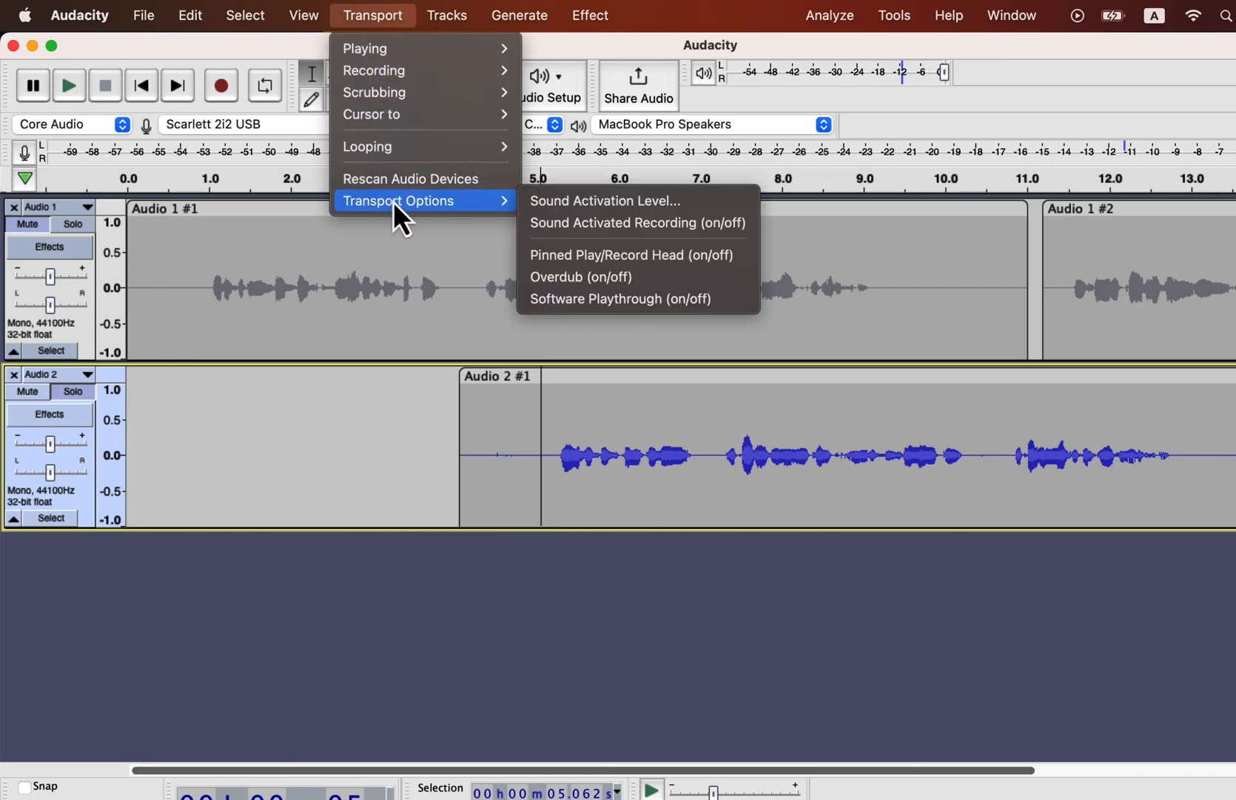
pyautogui.moveTo(425, 201)
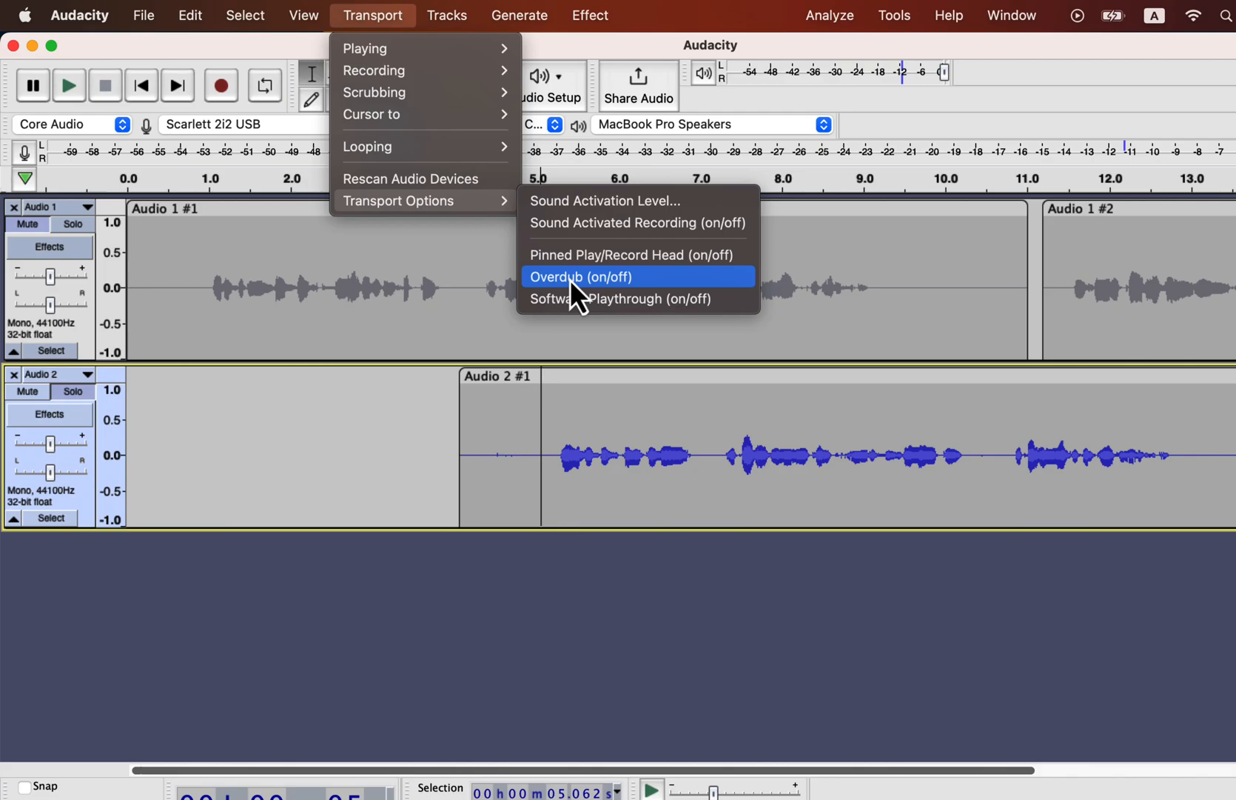
pyautogui.press('super+Tab')
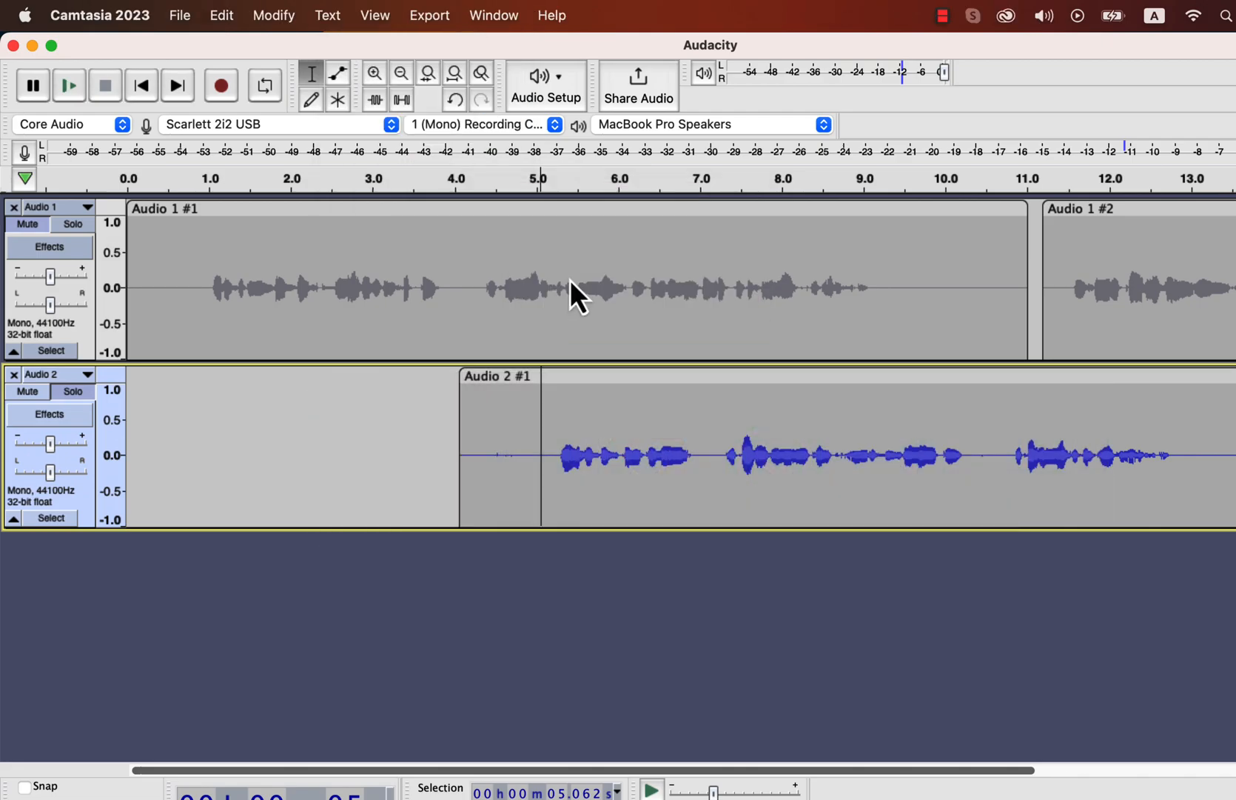